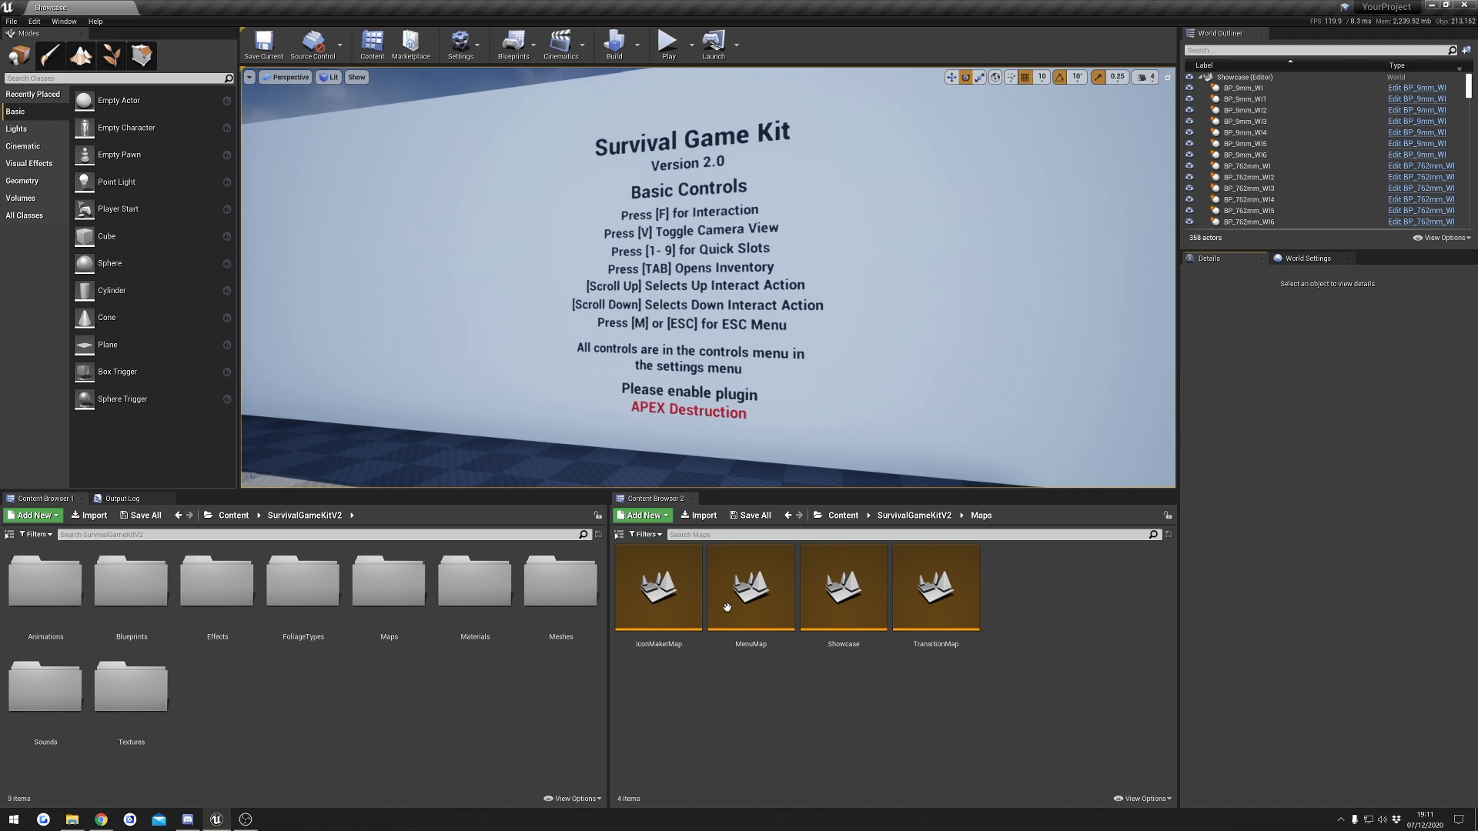
Step: Open the IconMakerMap level and select the BP_IconMaker actor to inspect its mesh, lights and capture camera
double_click(659, 610)
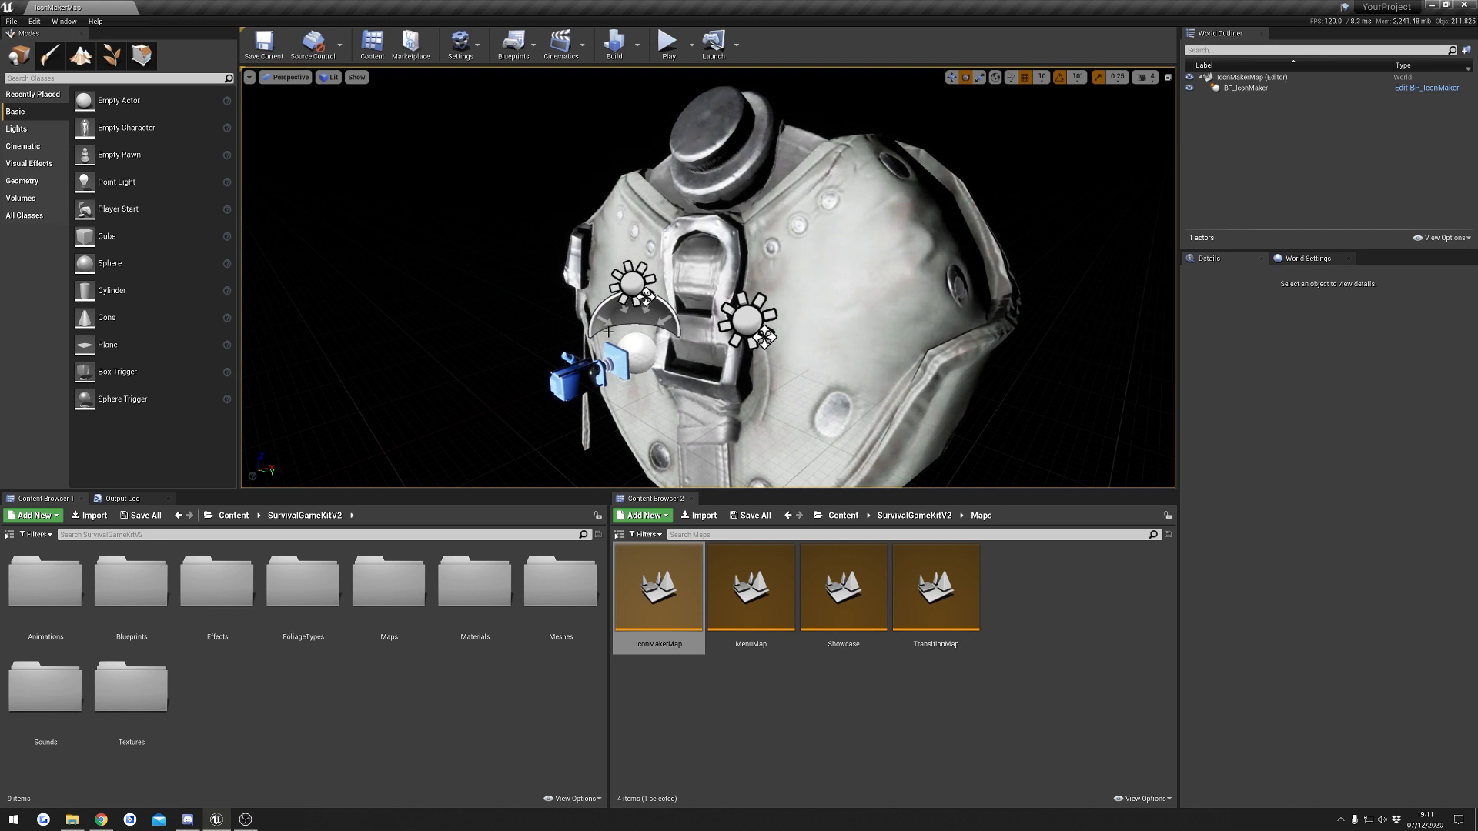
scroll(739, 216, "down", 2)
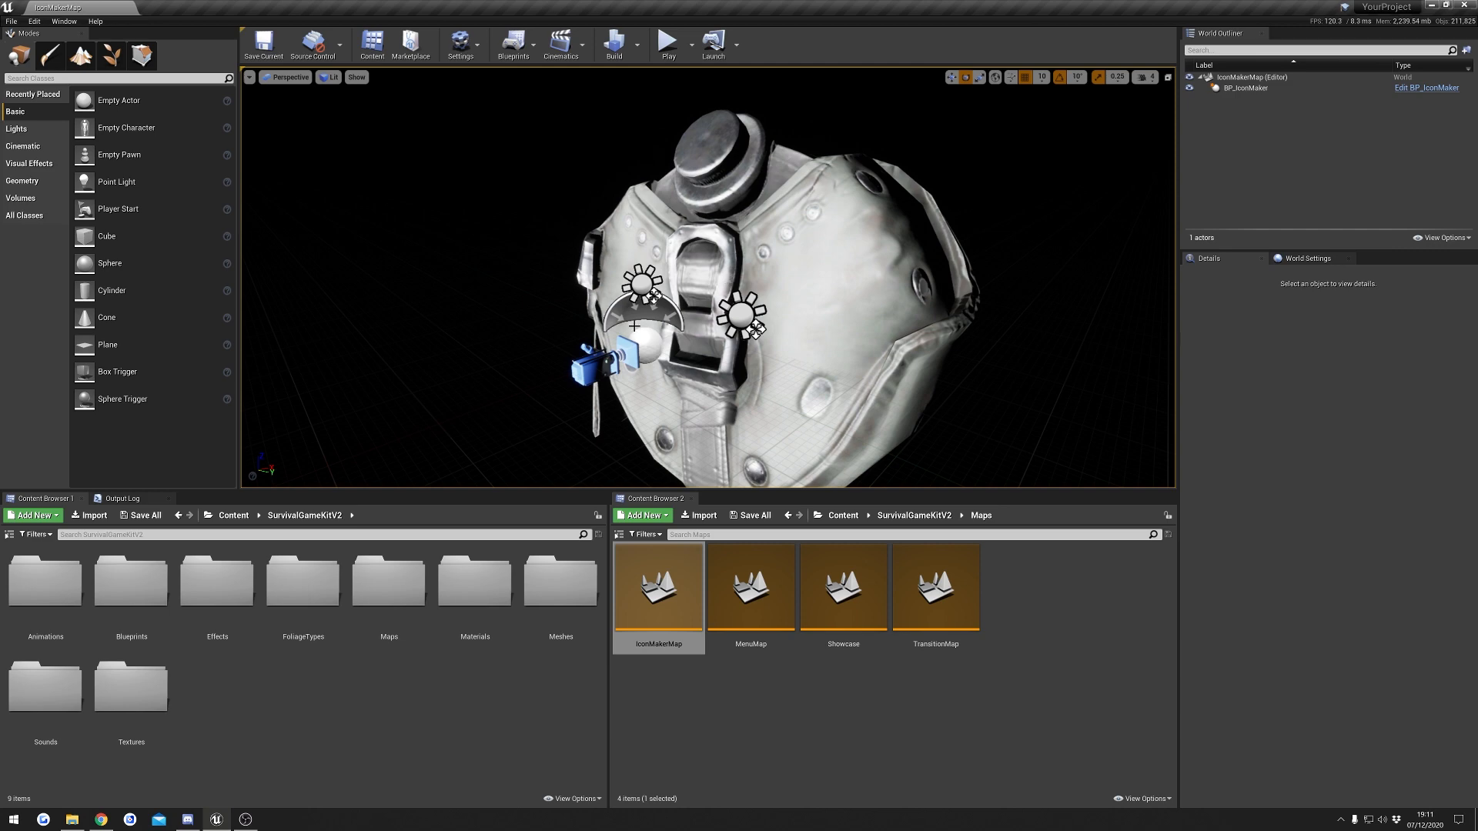
left_click(857, 285)
scroll(964, 390, "up", 3)
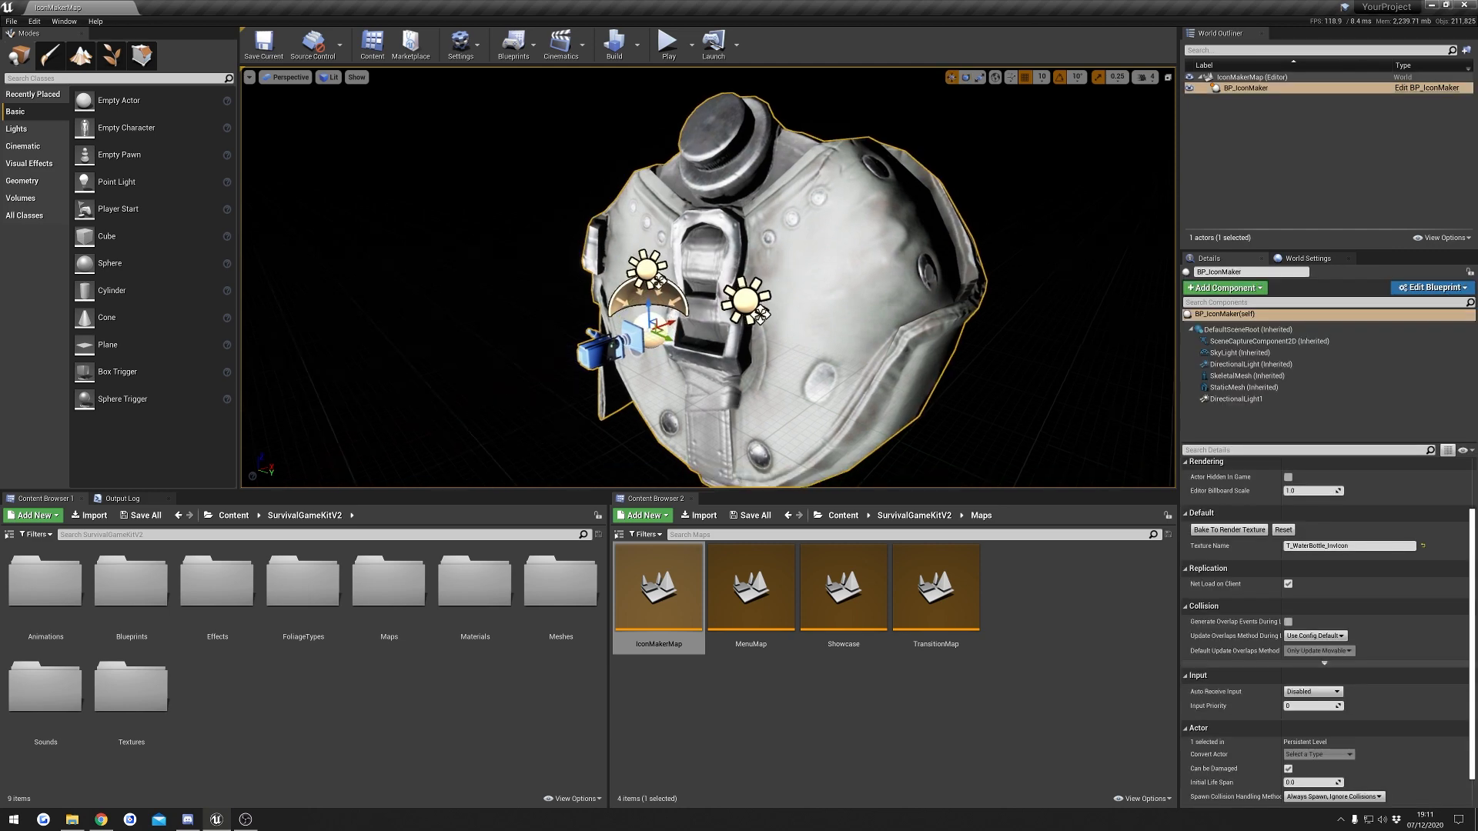
right_click_drag(692, 344, 692, 343)
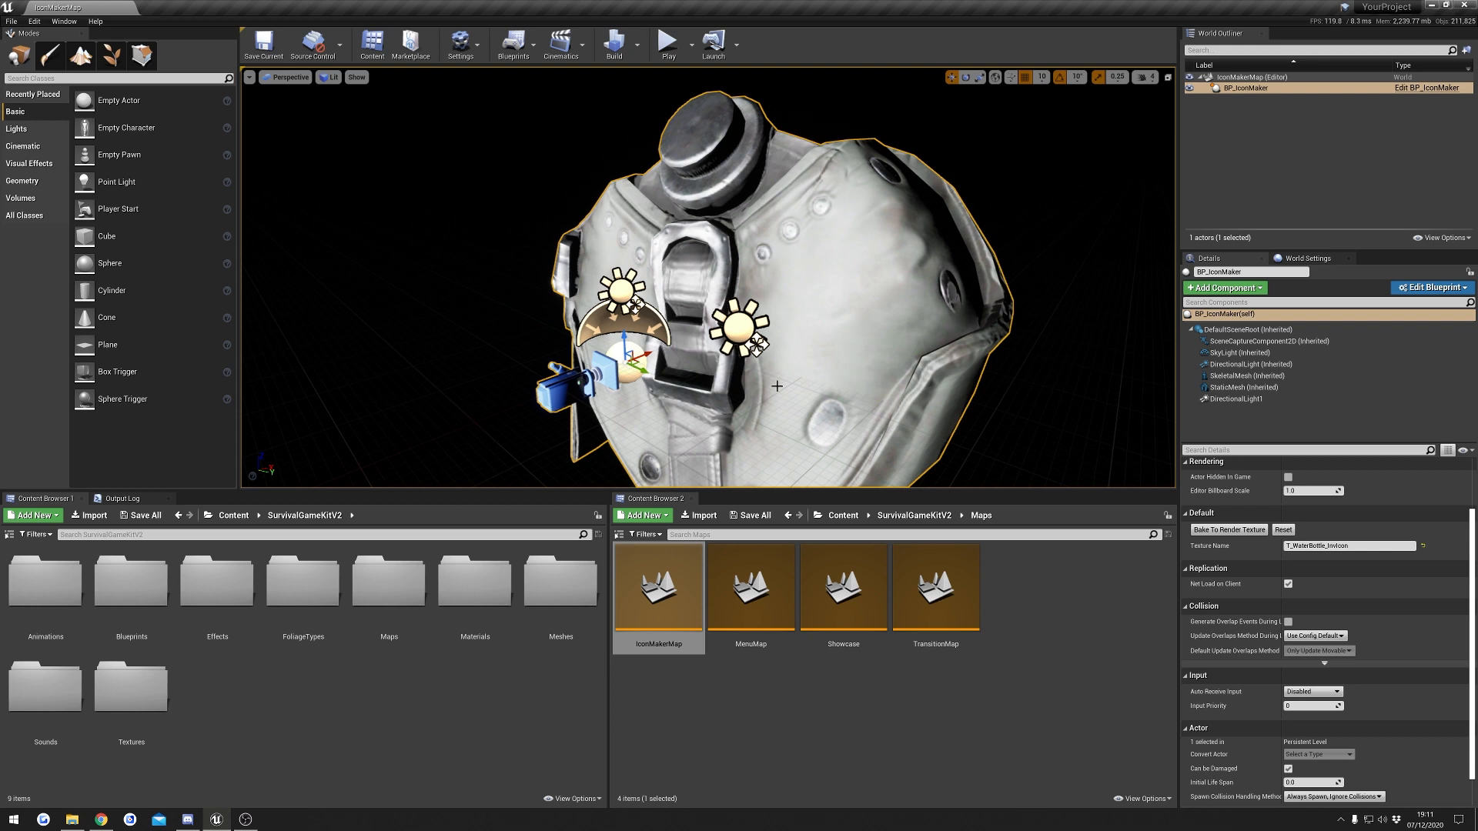
key("s")
mouse_move(674, 329)
right_mouse_down()
mouse_move(671, 348)
mouse_move(679, 327)
right_mouse_up()
key("w")
key("w")
key("s")
key("w")
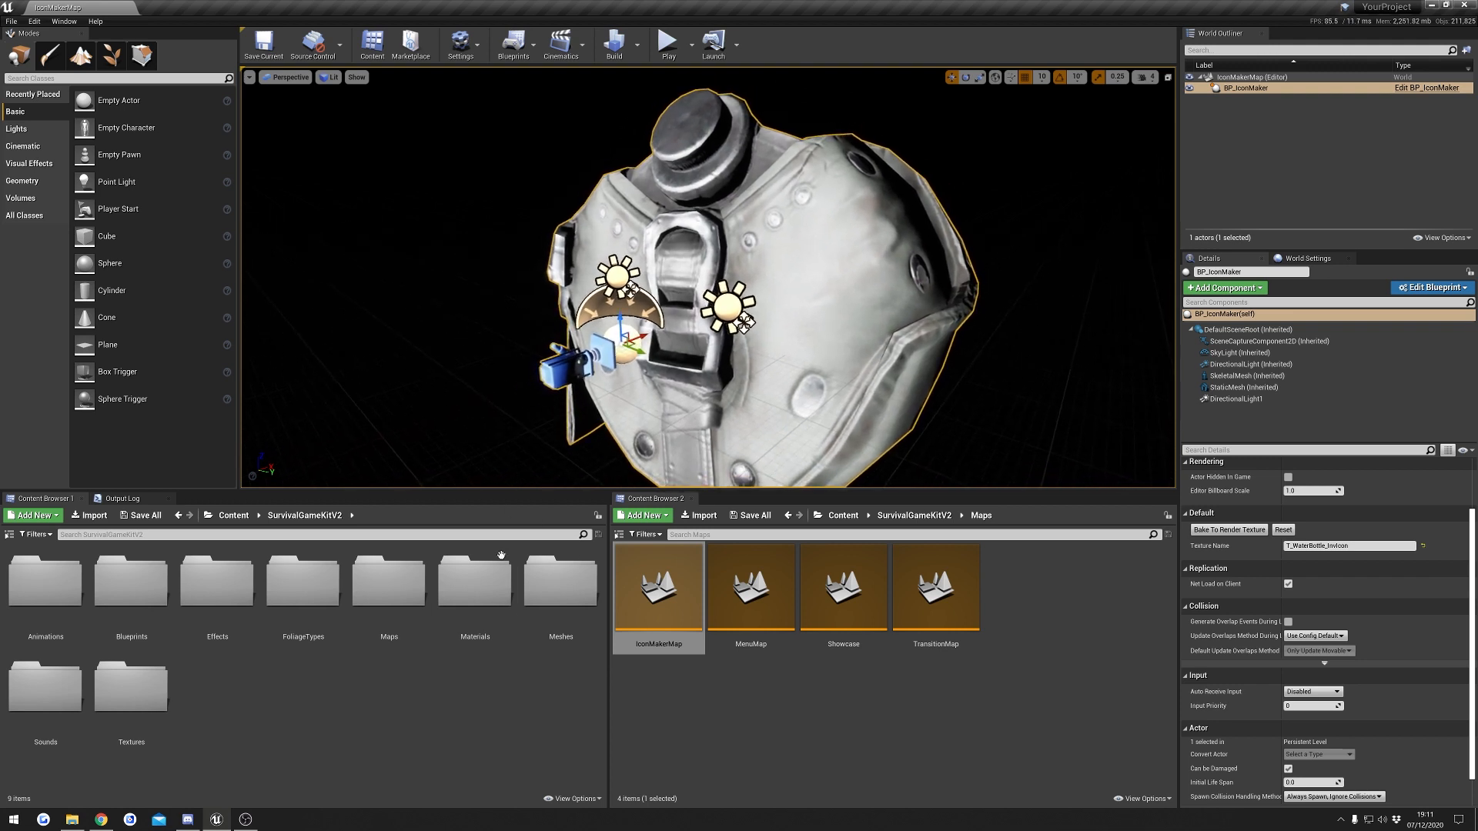
Step: Open the T_IconMakerPreview render target from the Textures/IconRenders folder
double_click(138, 693)
left_click(262, 600)
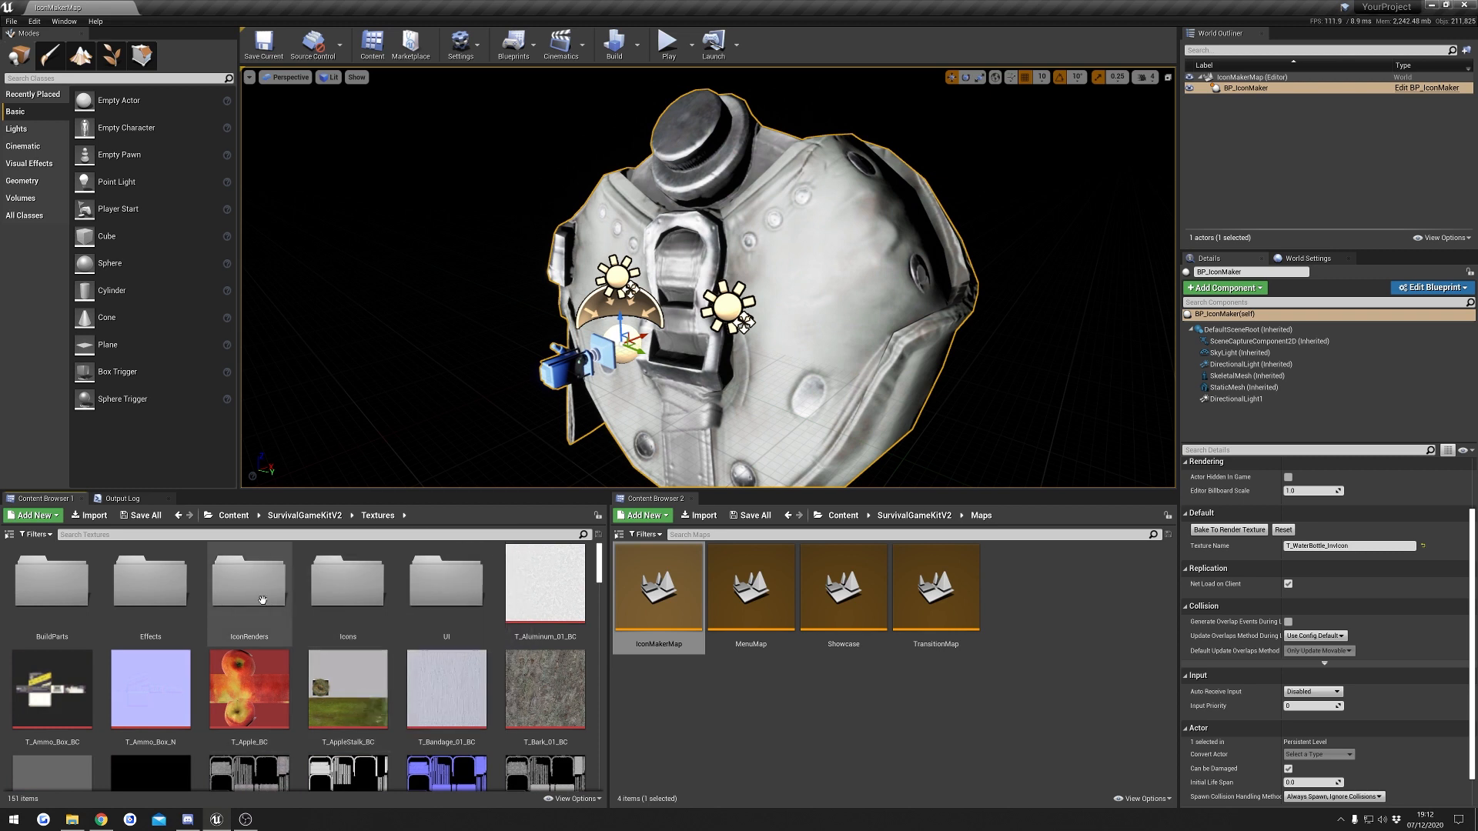
double_click(261, 600)
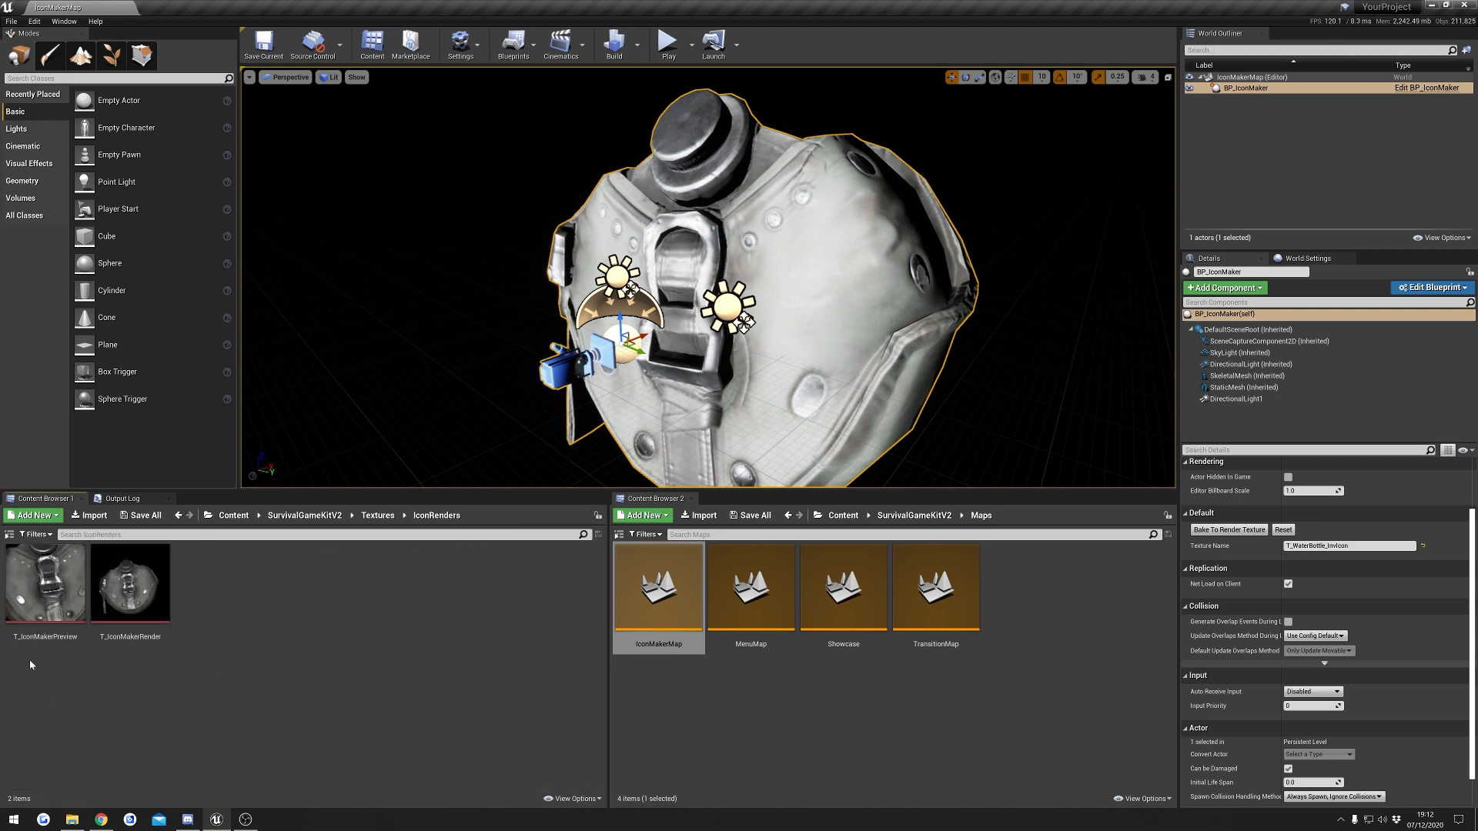
double_click(70, 627)
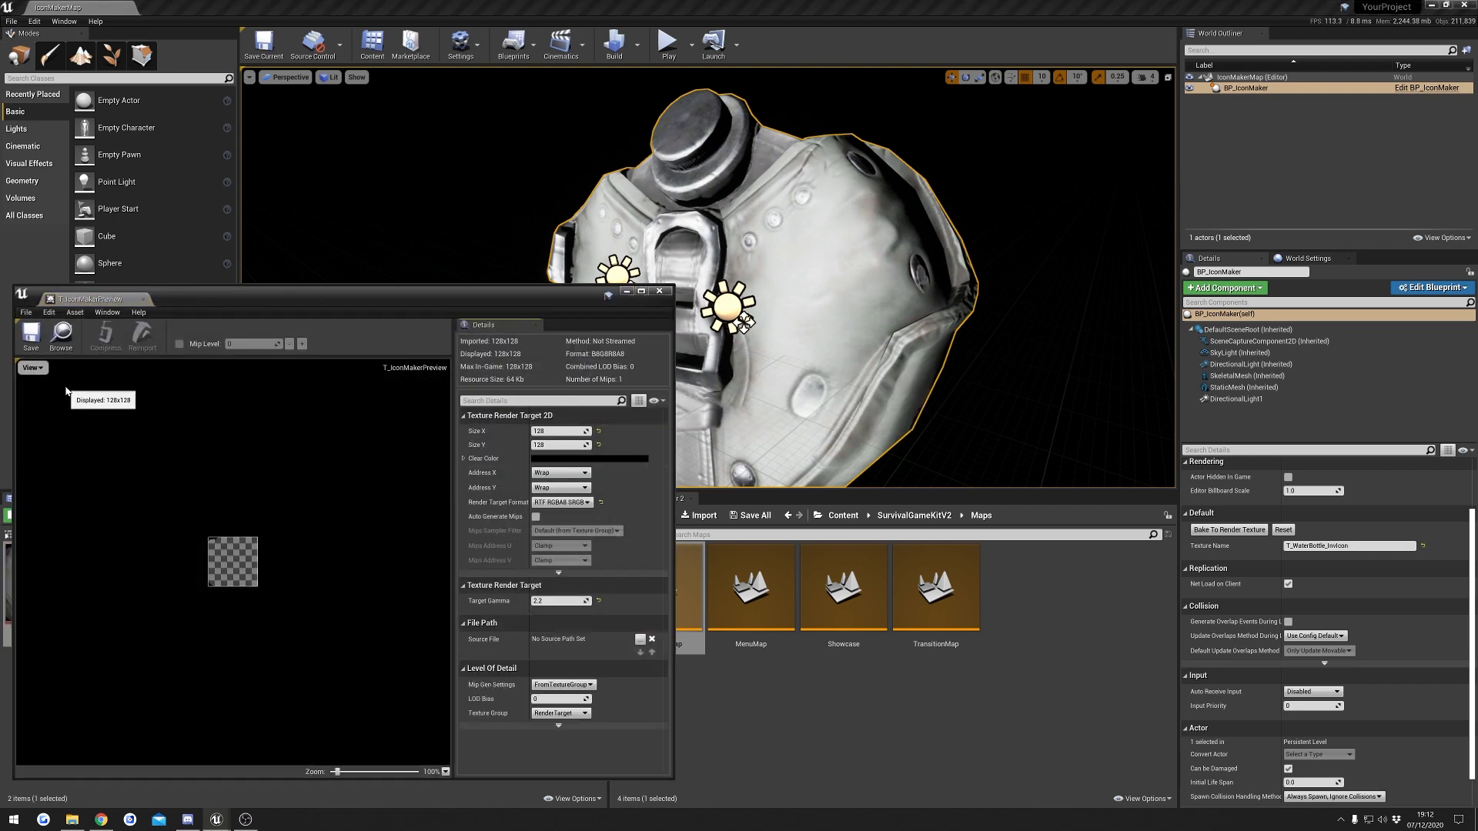
Step: Turn off the alpha channel display for T_IconMakerPreview and enlarge the image to 420%
left_click(31, 369)
left_click(23, 431)
left_click(205, 418)
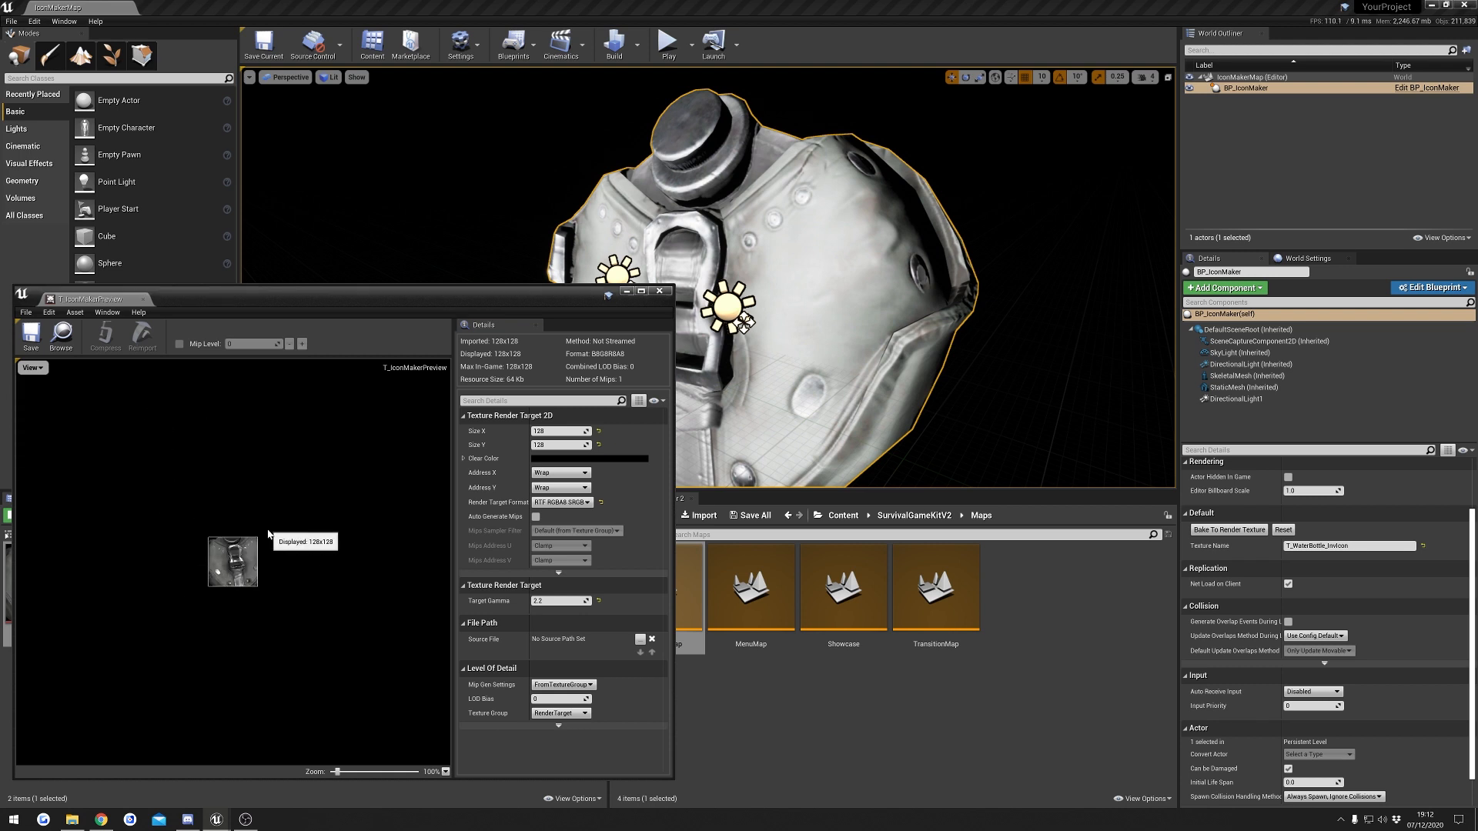
scroll(290, 590, "up", 1)
scroll(300, 586, "up", 5)
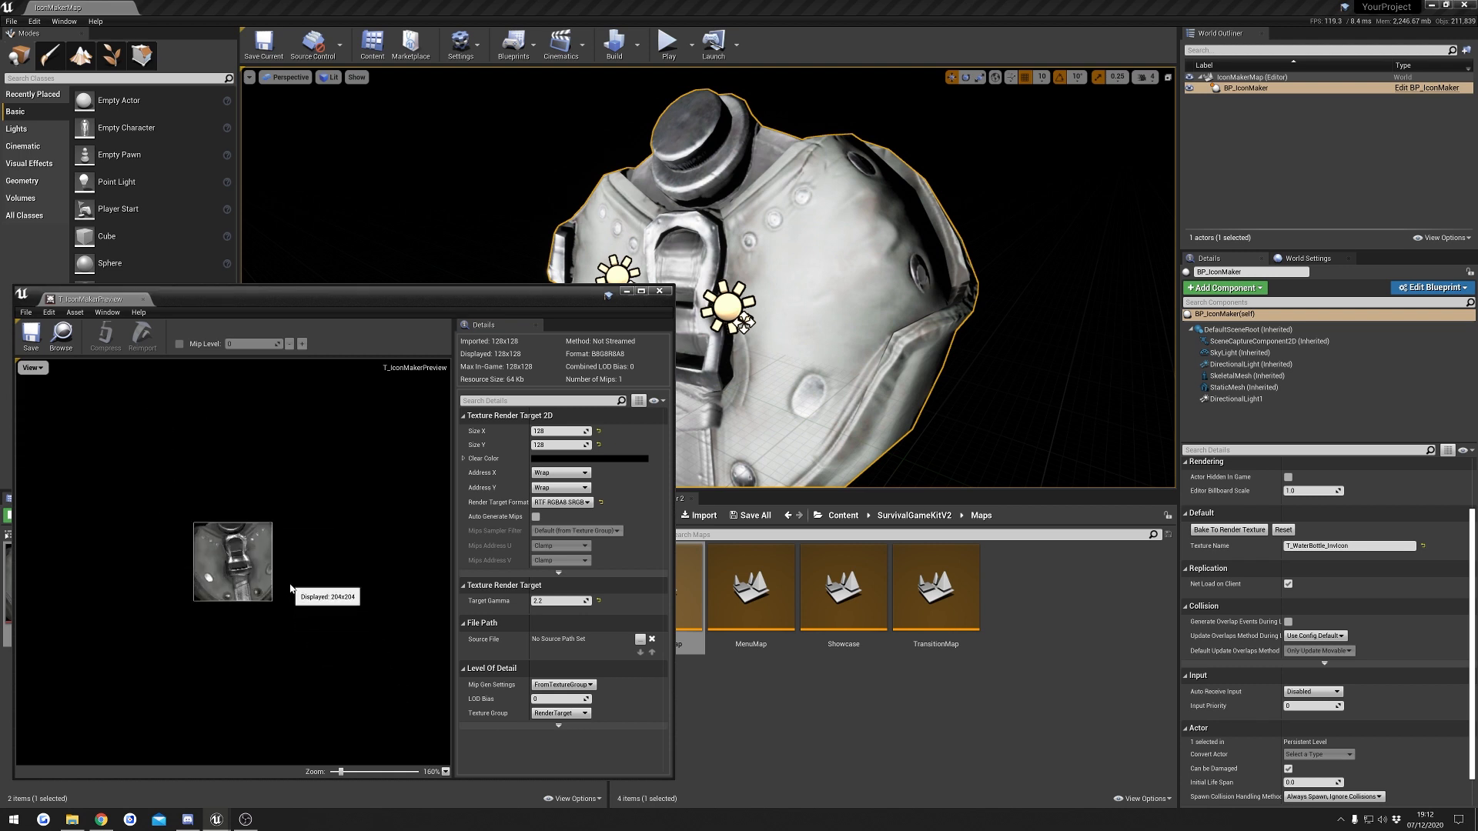
scroll(308, 589, "up", 1)
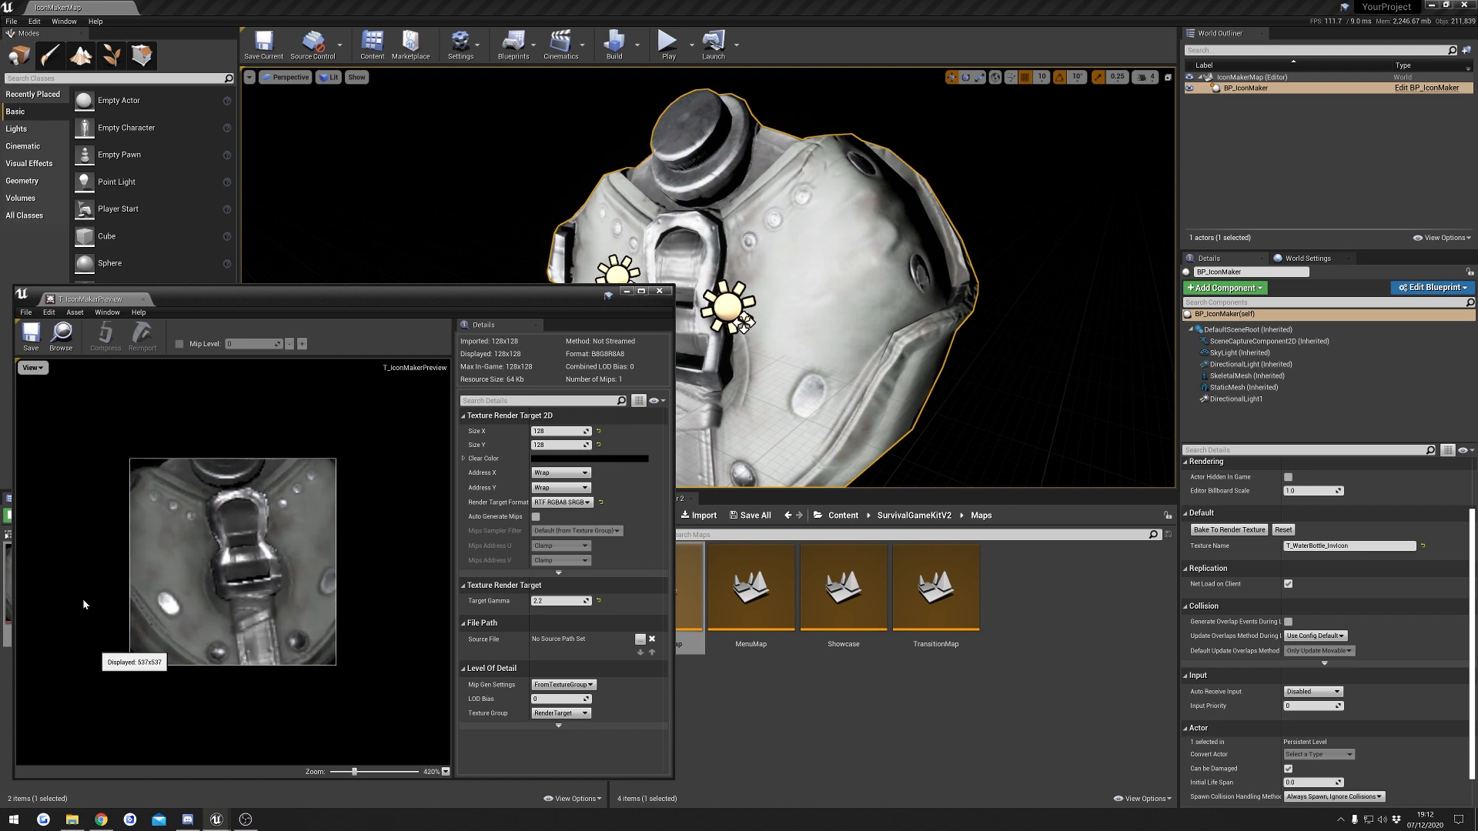
left_click_drag(445, 302, 443, 296)
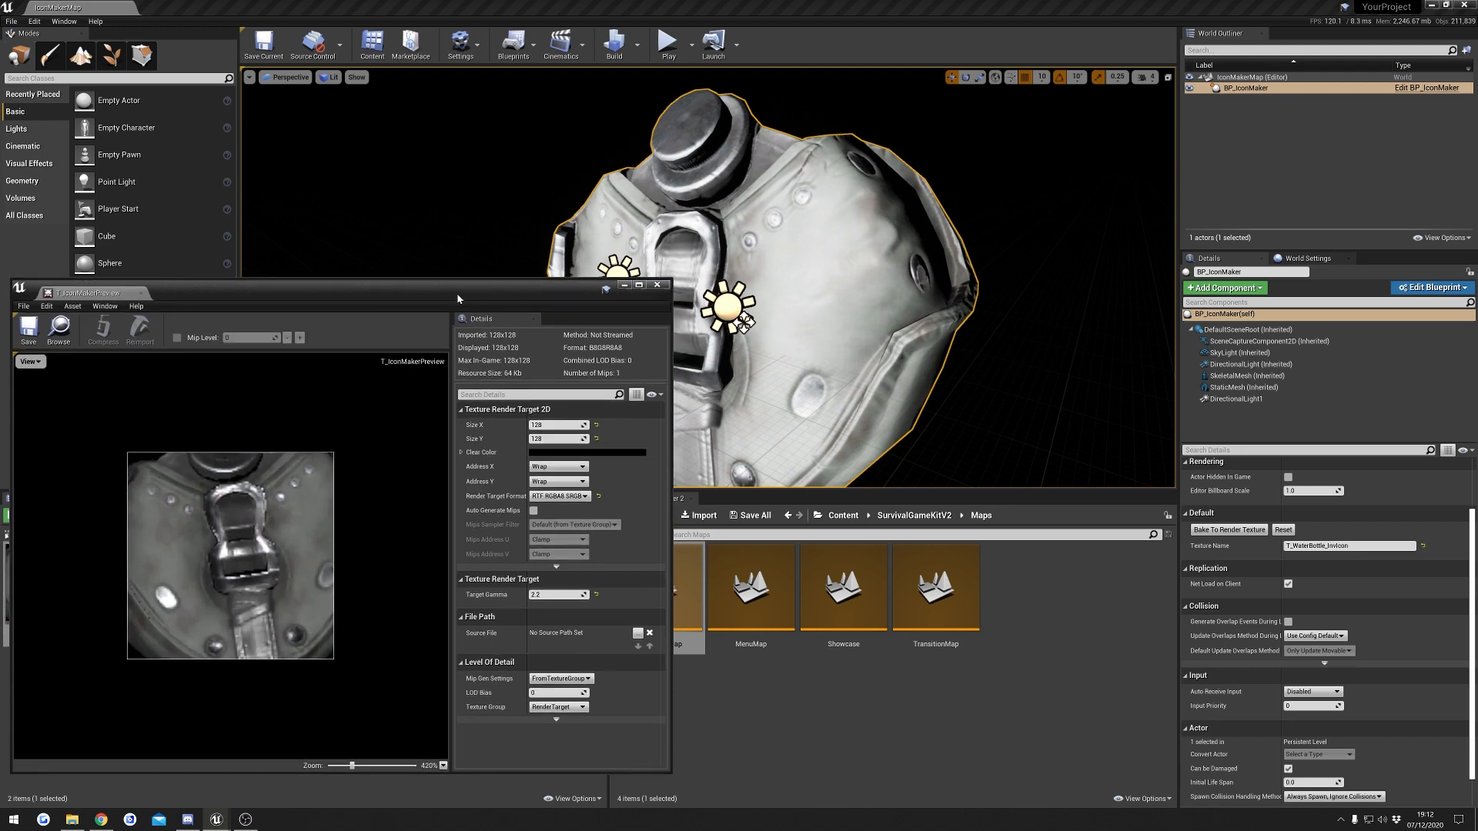
Step: Select the StaticMesh component and move the flask away from the capture camera until it fits inside the icon preview
right_click_drag(885, 193, 909, 194)
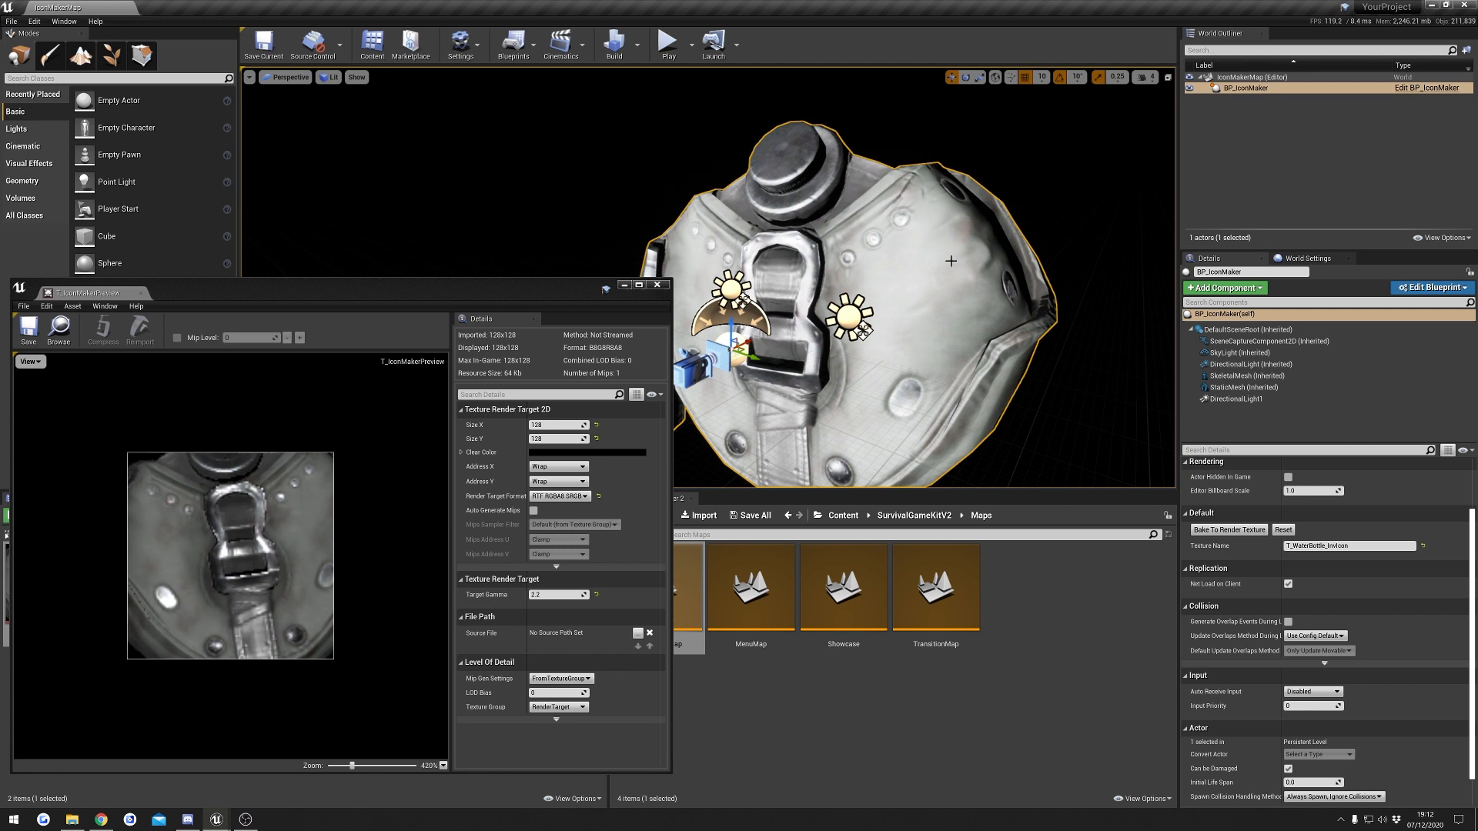
left_click(1259, 391)
left_click_drag(855, 311, 791, 318)
key("r")
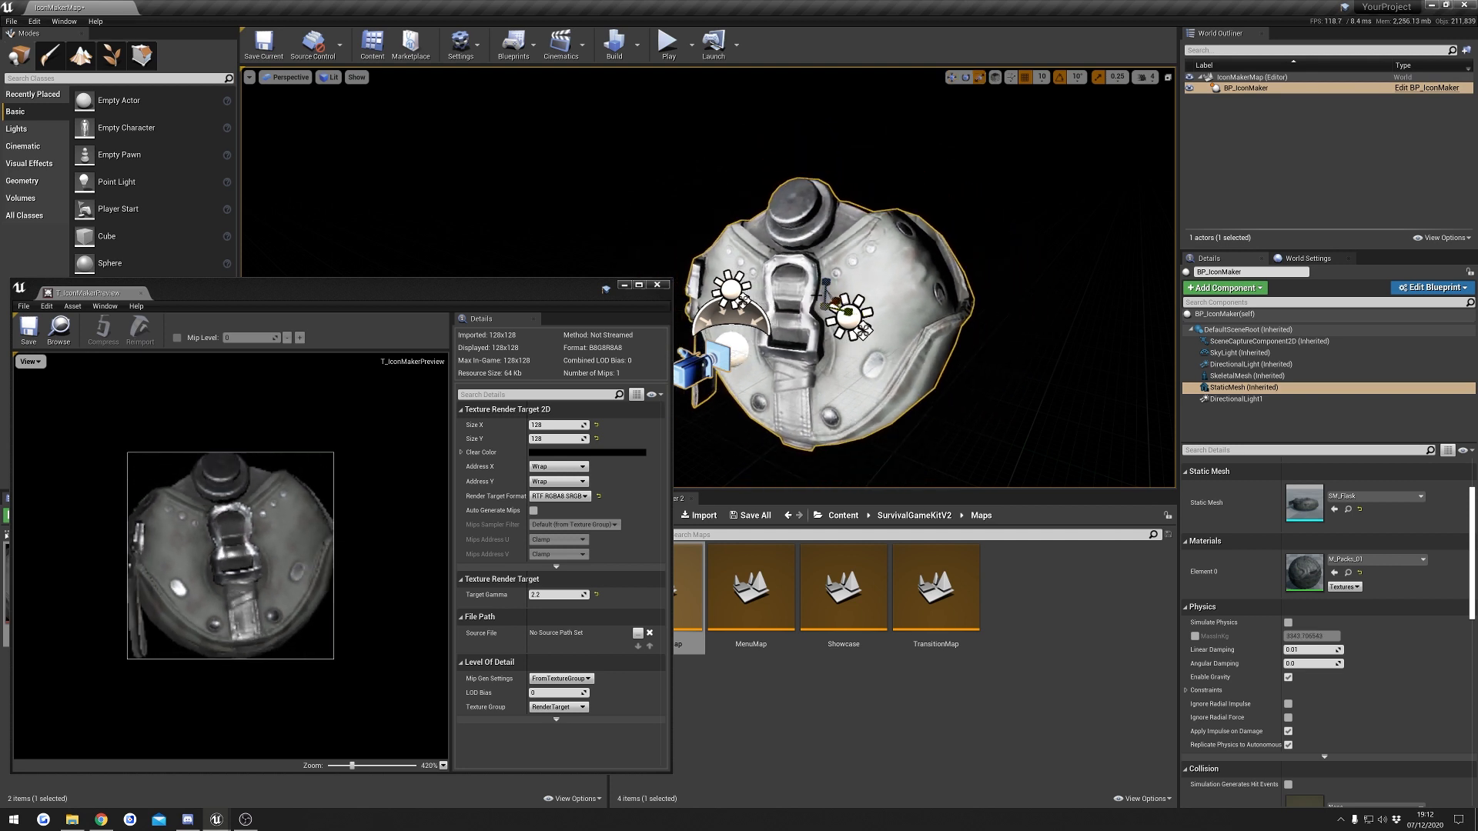
key("w")
left_click_drag(836, 303, 838, 260)
key("r")
key("e")
key("w")
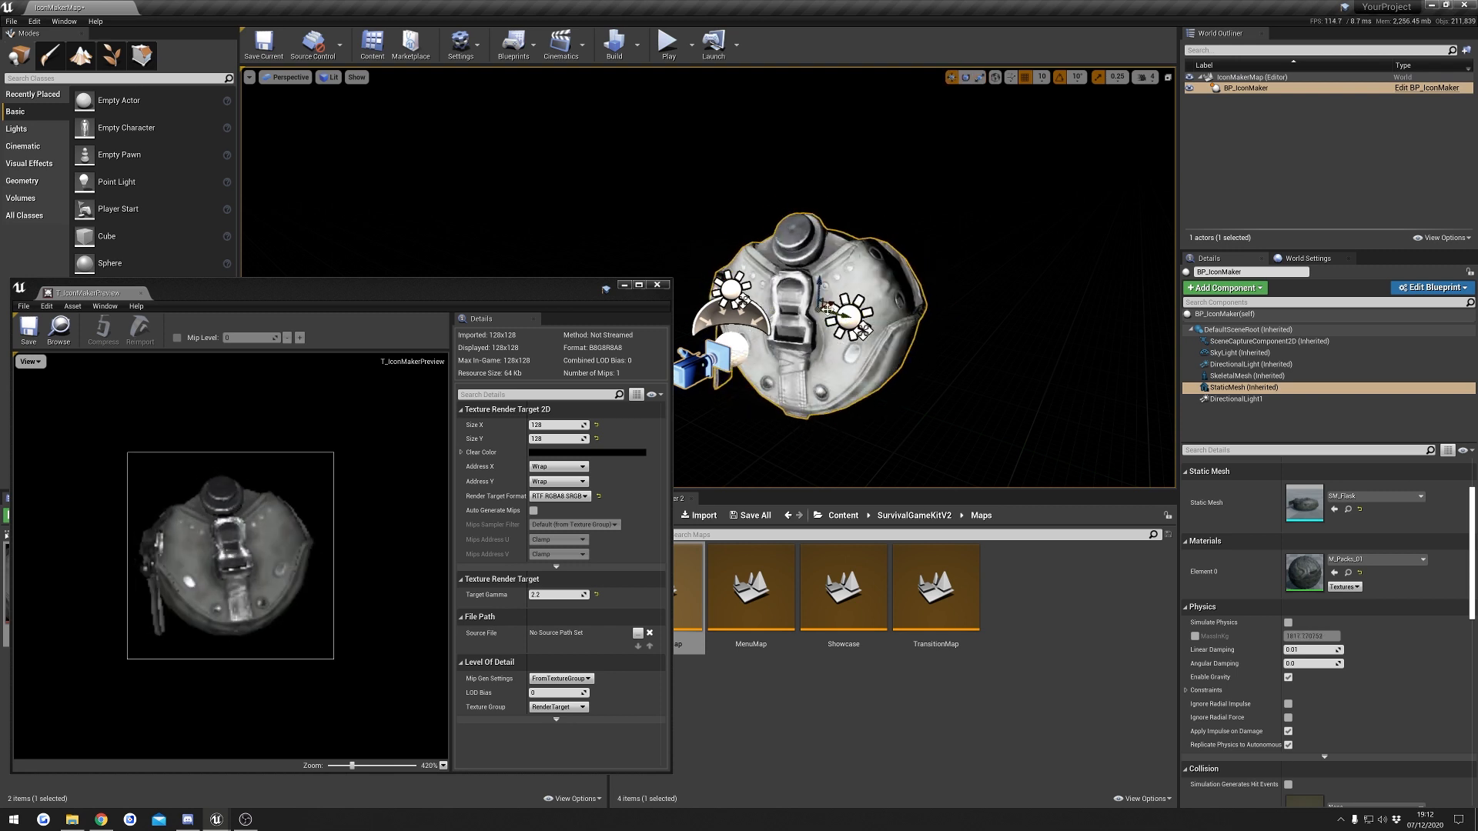
Step: Fine-tune the flask's sideways position in front of the capture camera to center it in the icon preview
right_click_drag(847, 308, 837, 321)
key("w")
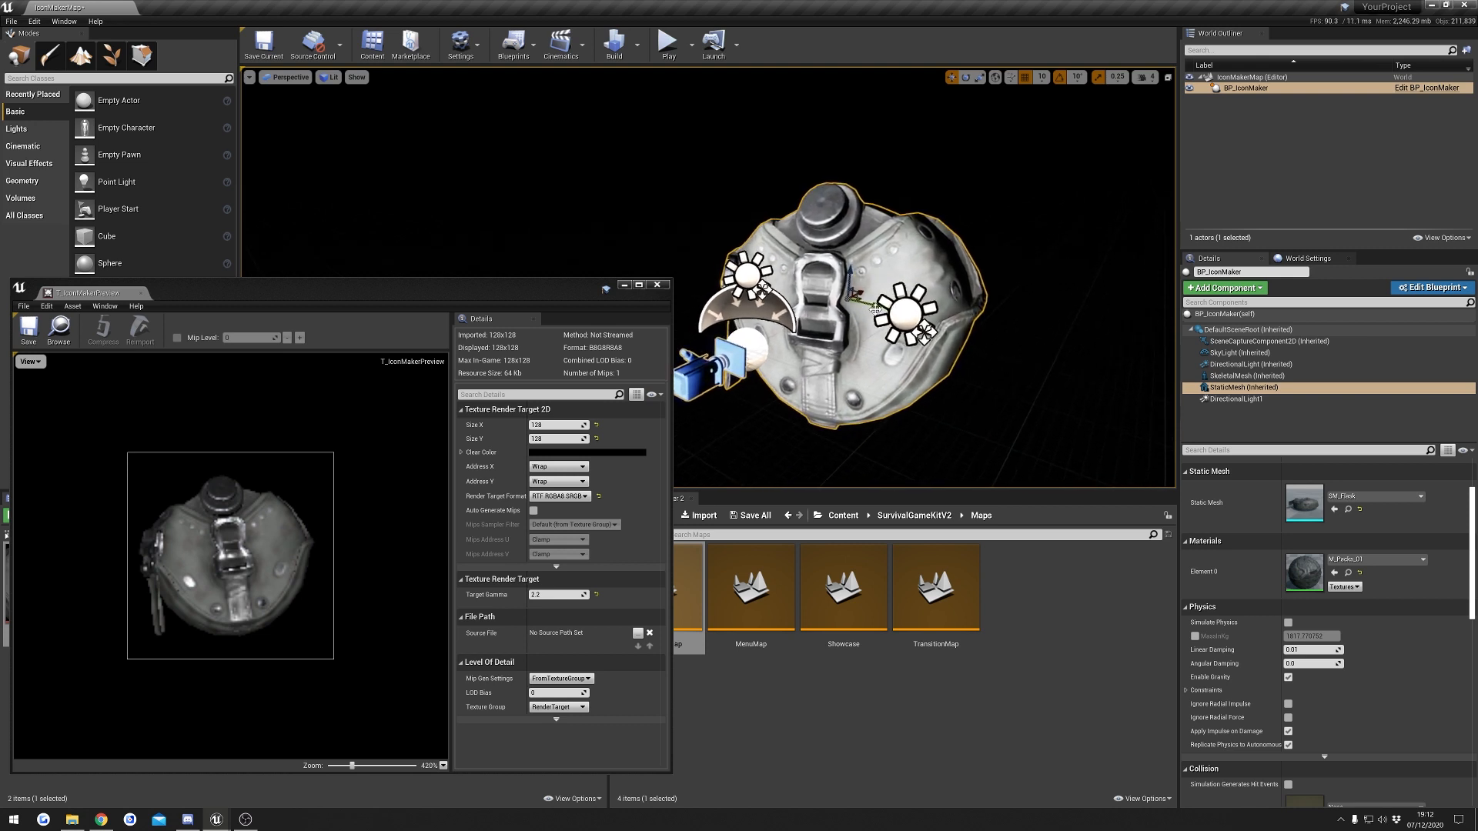
left_click_drag(872, 305, 865, 303)
right_click_drag(841, 372, 840, 348)
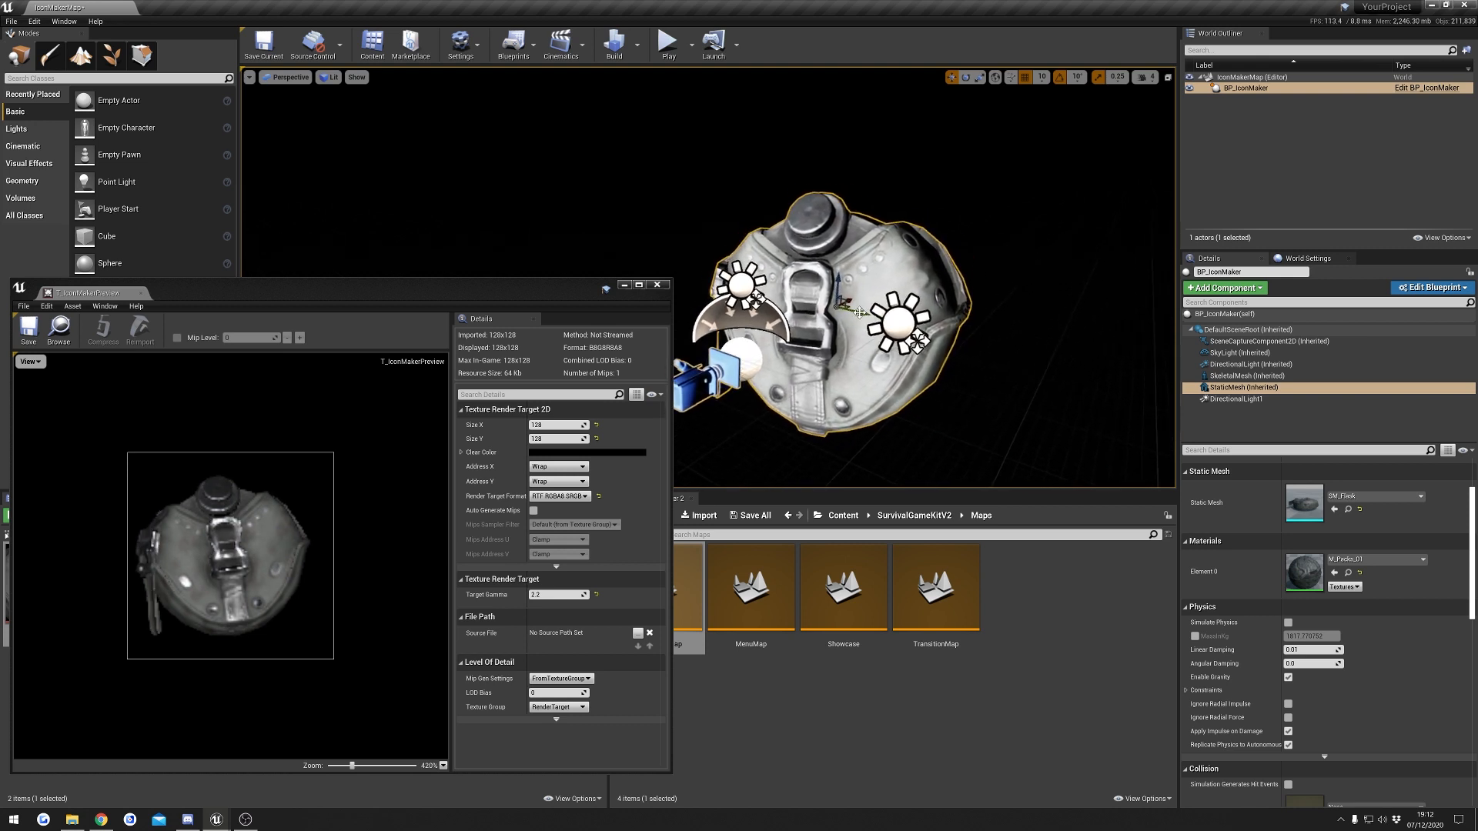
left_click_drag(860, 312, 872, 315)
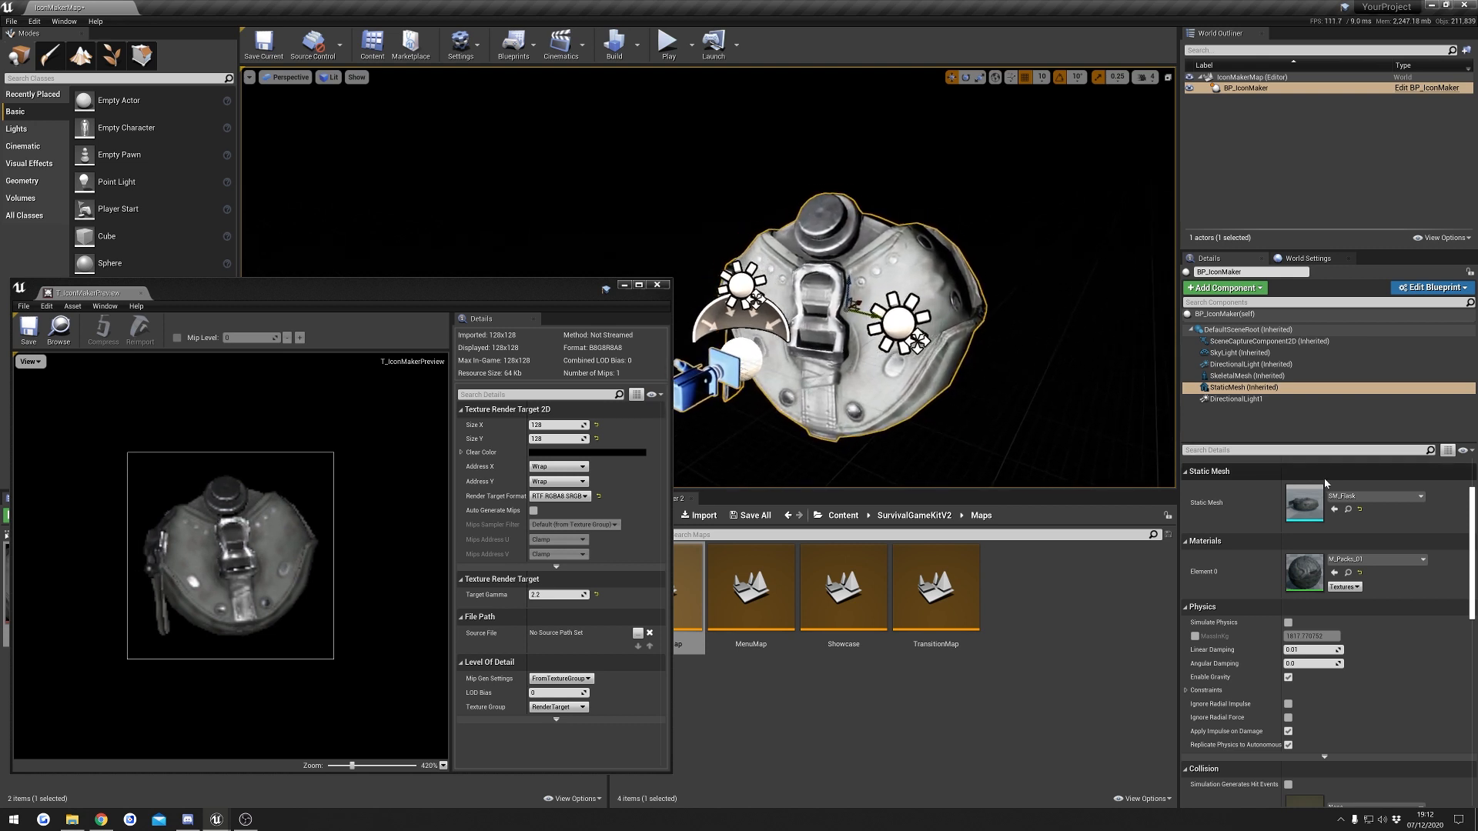
Step: Change the component's static mesh to SM_Fire_Tree_Stump_3 and reposition the stump to fit the icon frame
left_click(1374, 496)
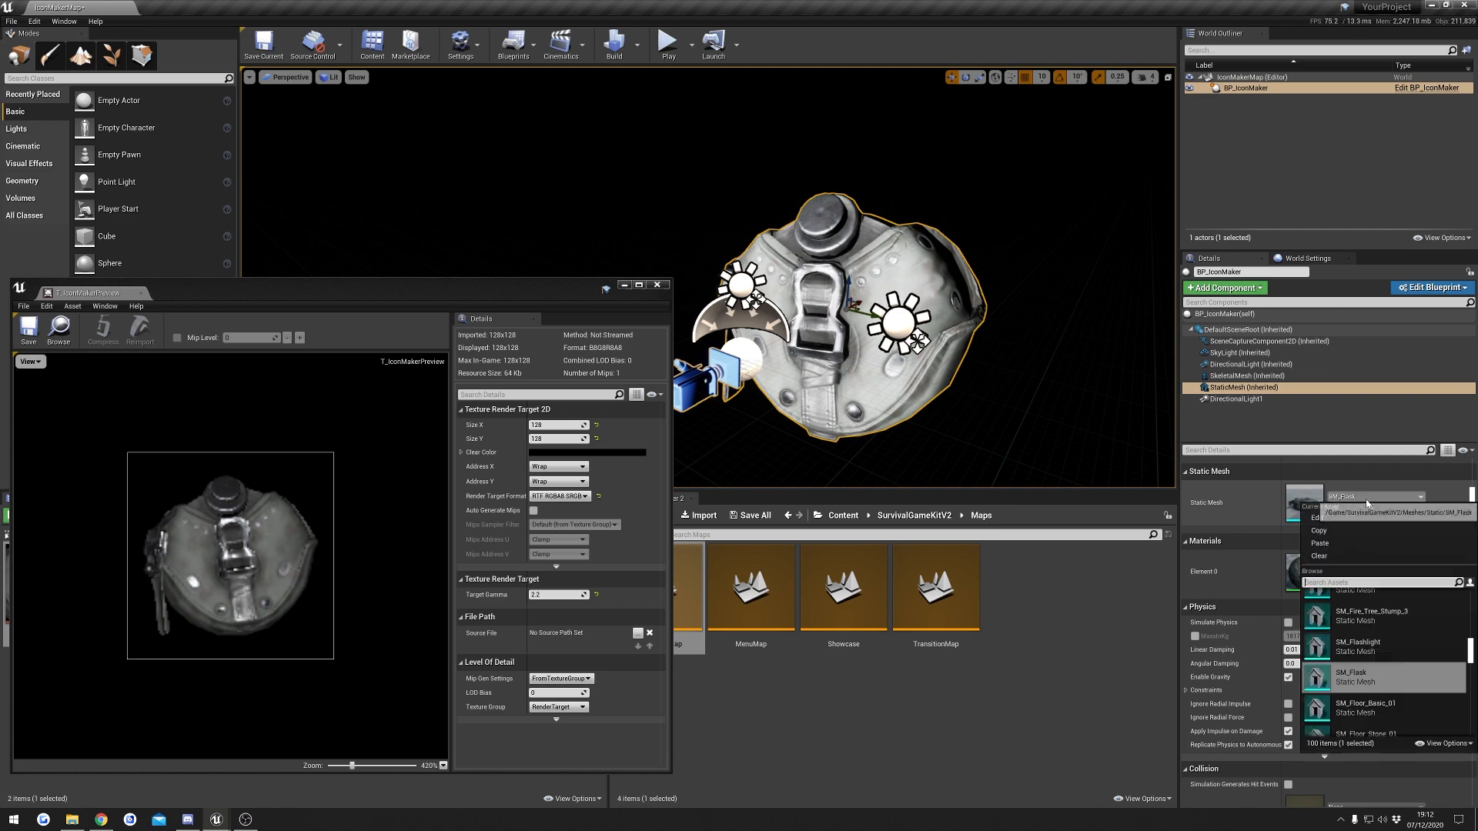
left_click(1366, 607)
key("s")
right_click_drag(809, 324, 812, 366)
key("e")
left_click_drag(796, 236, 822, 260)
key("w")
key("r")
key("e")
key("w")
key("e")
key("w")
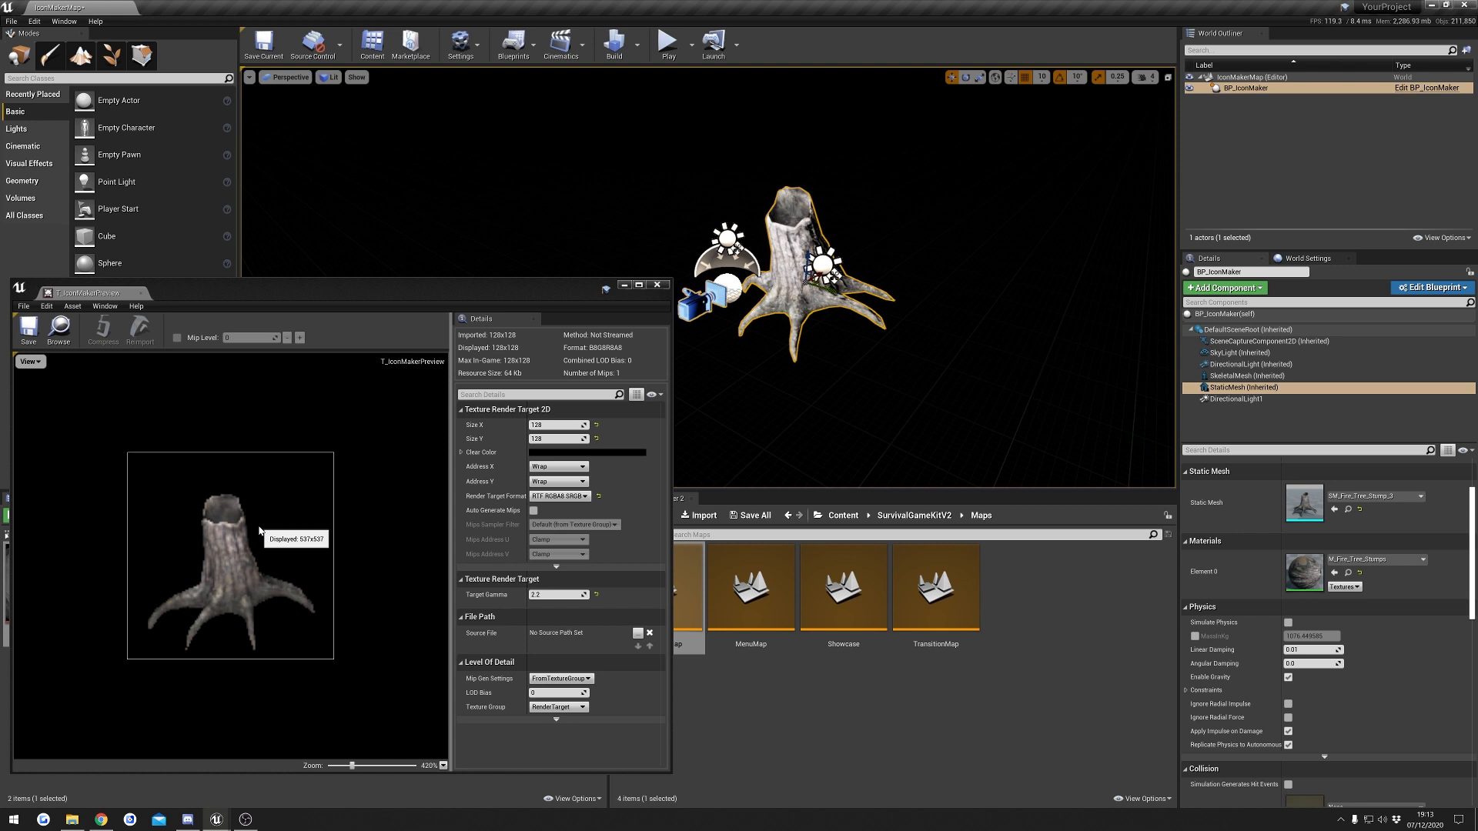
Step: Examine the Size X and Size Y resolution settings of the T_IconMakerPreview render target
left_click_drag(227, 296, 235, 284)
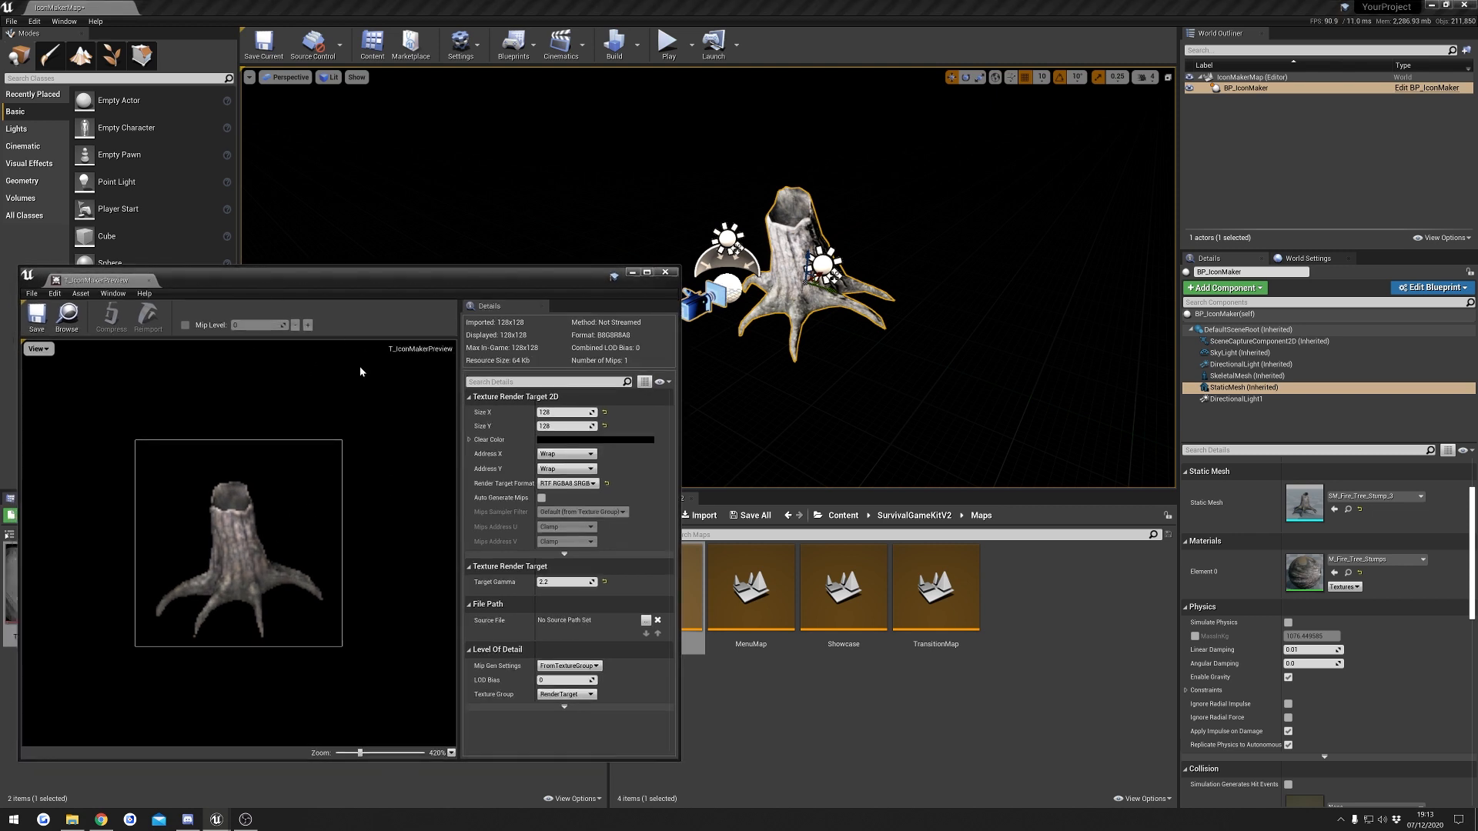
left_click(562, 413)
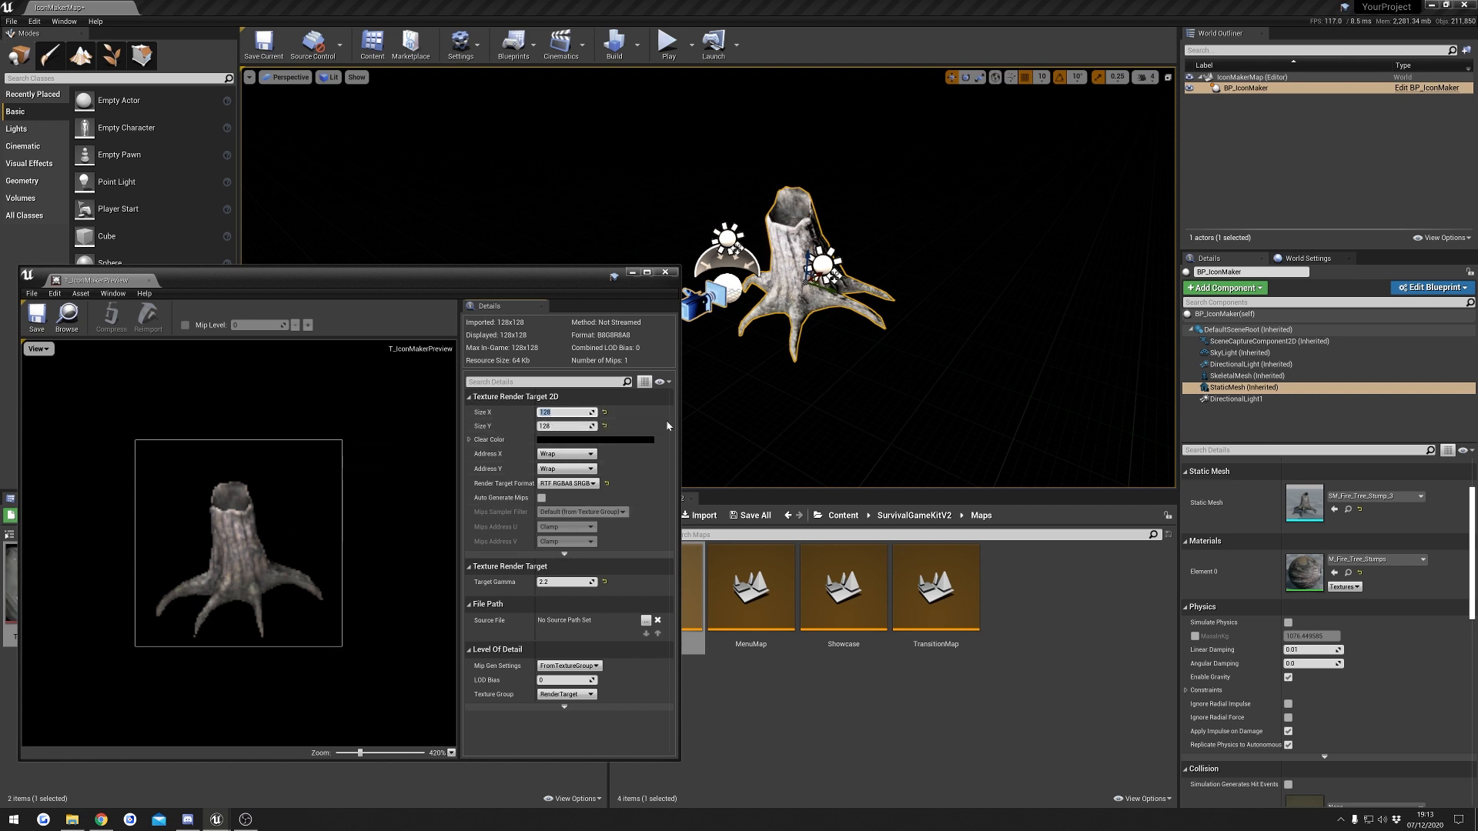
left_click(569, 426)
left_click(625, 423)
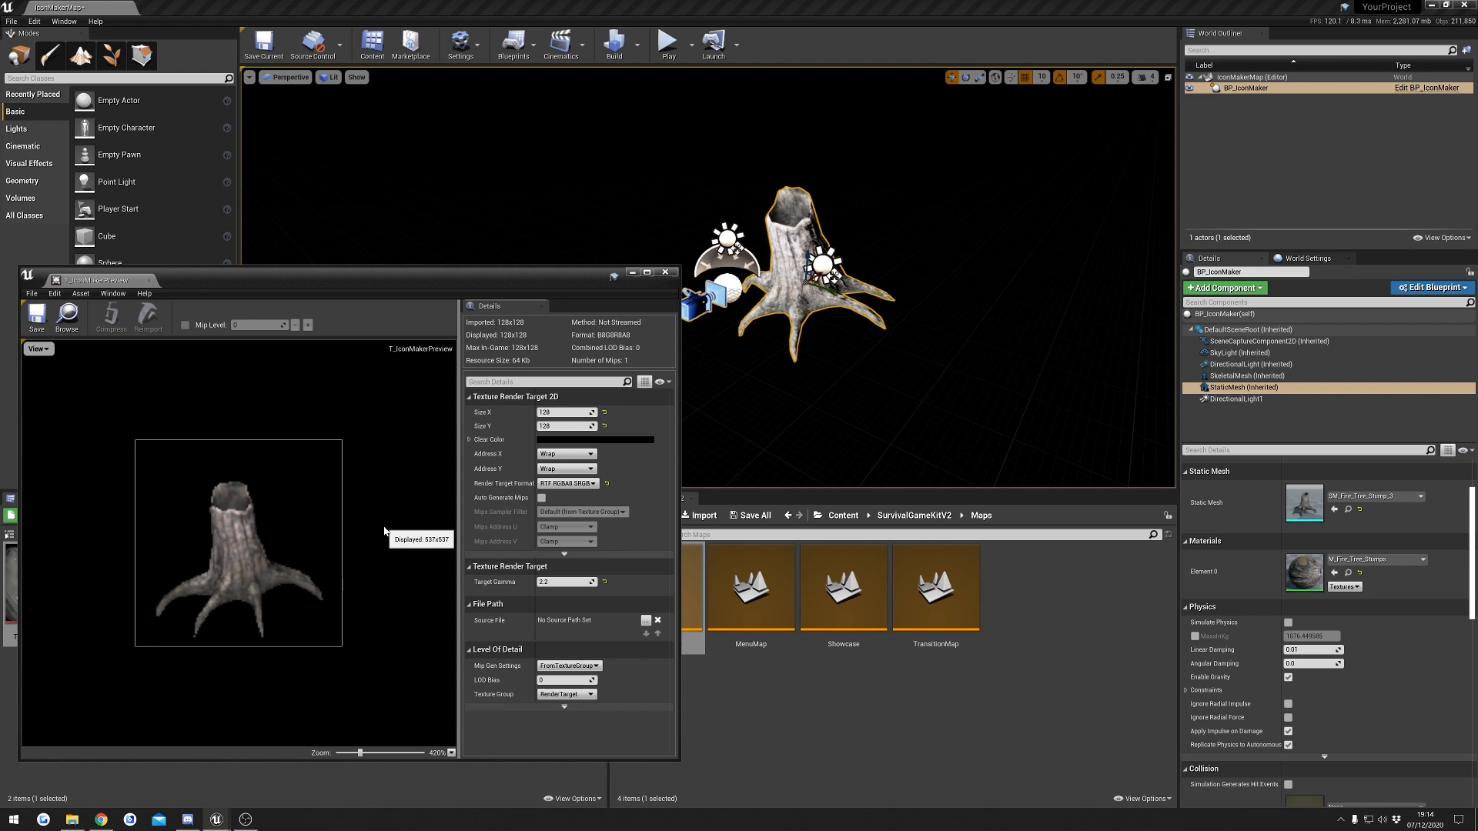
left_click(552, 413)
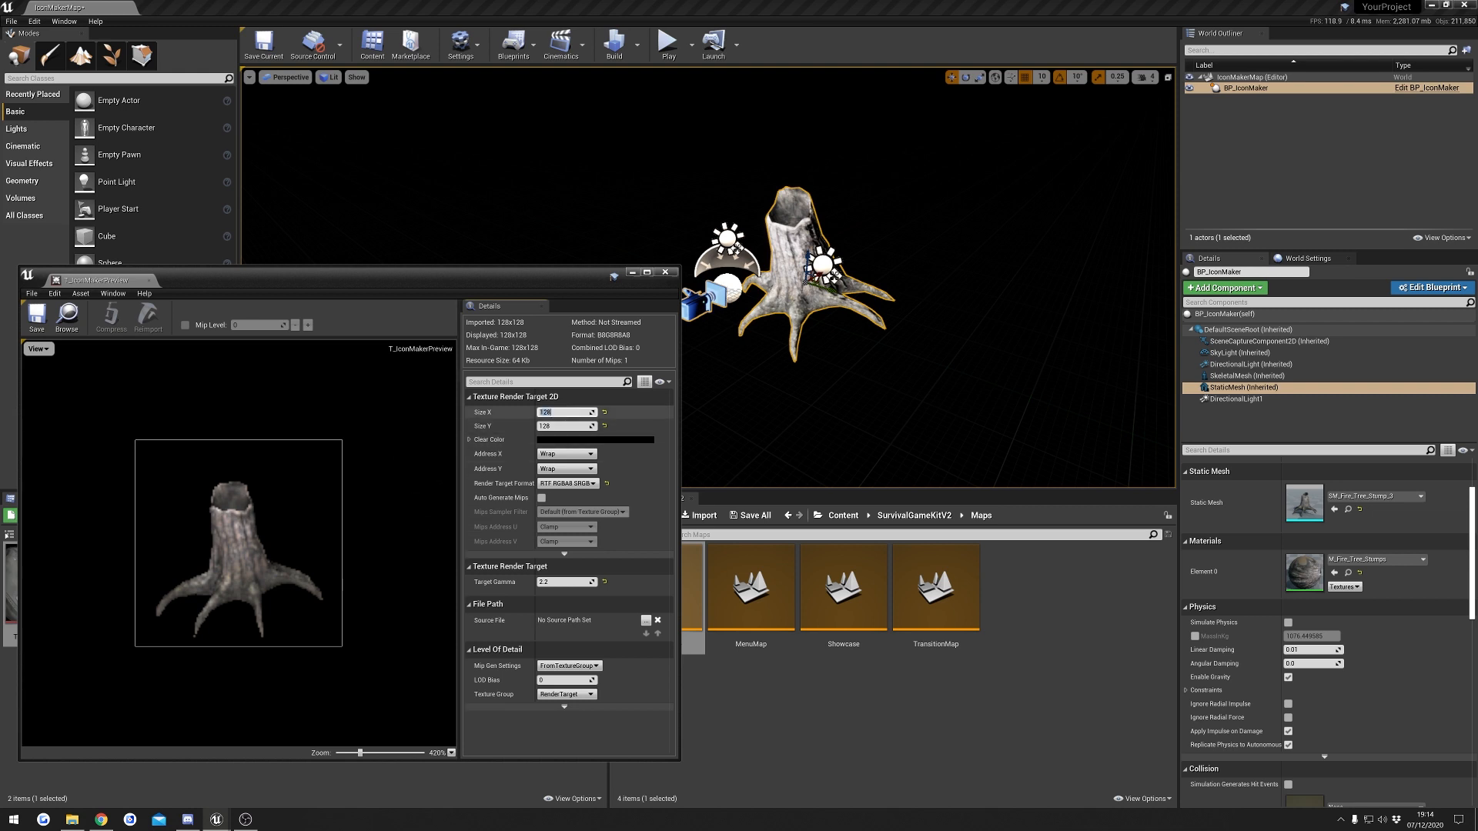
left_click(631, 415)
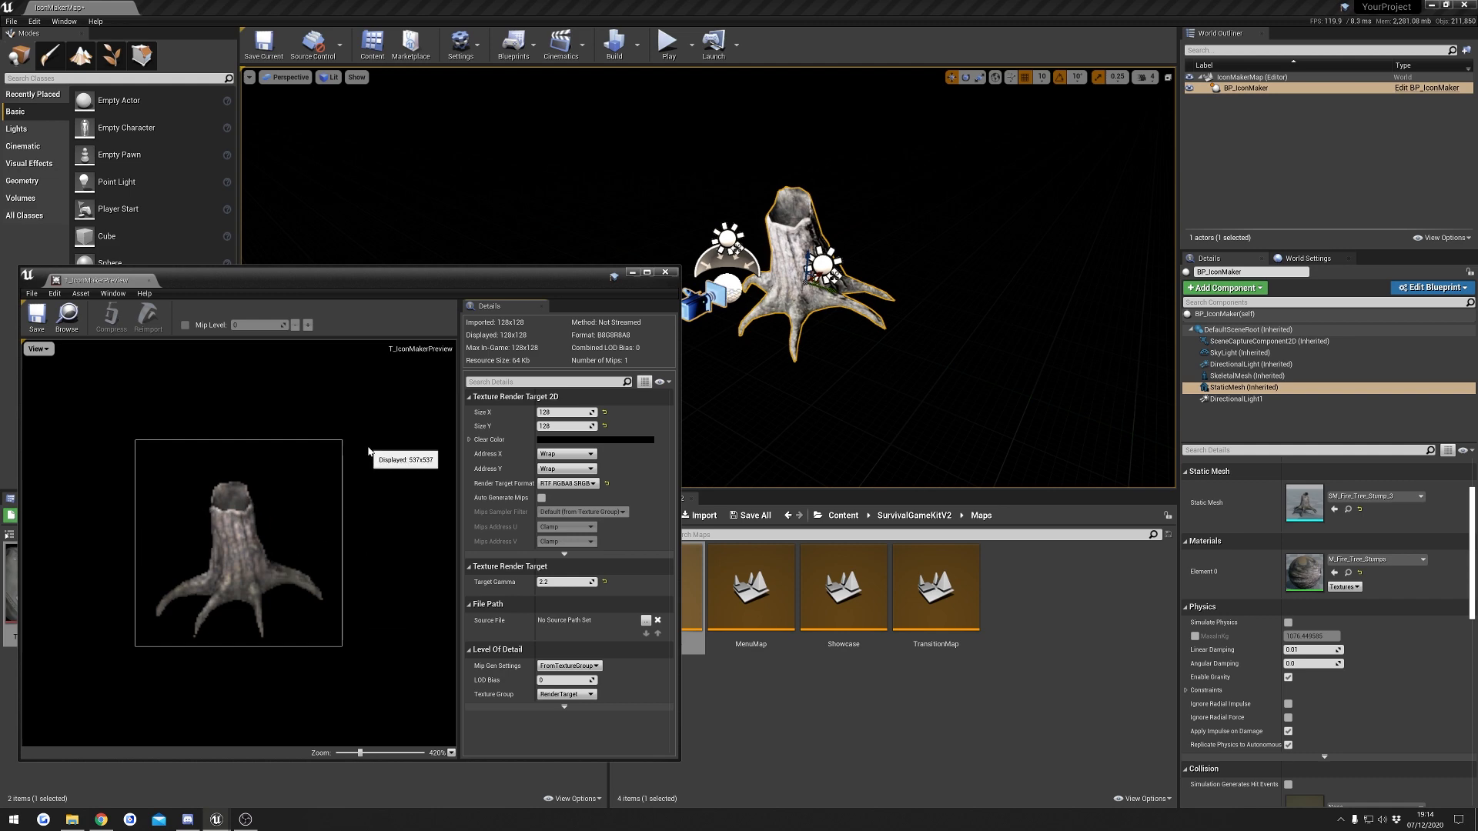
Step: Open the T_IconMakerRender render target, compare its image and settings with T_IconMakerPreview, and return to the preview
left_click_drag(359, 281, 473, 203)
mouse_move(127, 595)
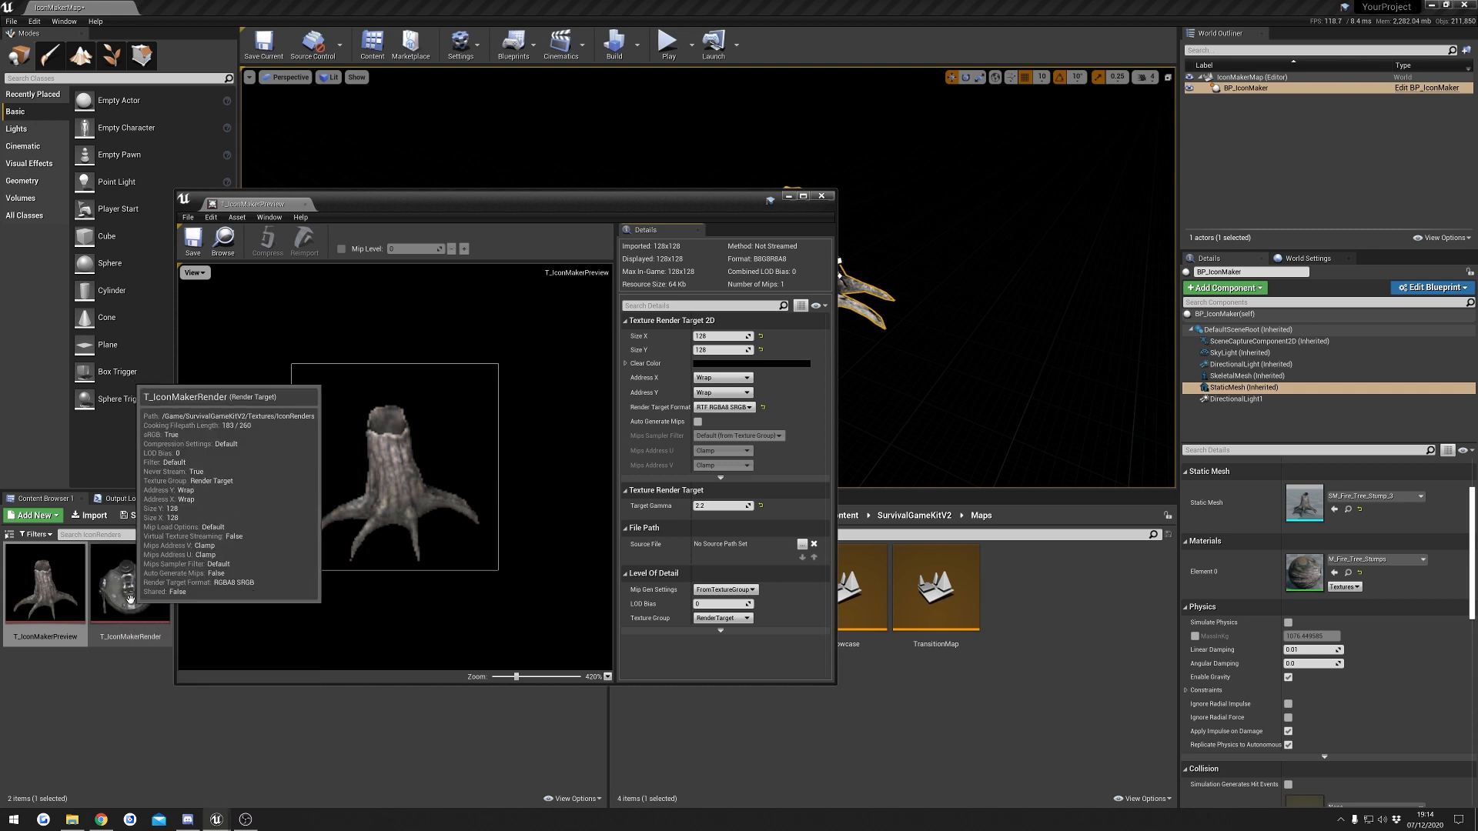
double_click(130, 599)
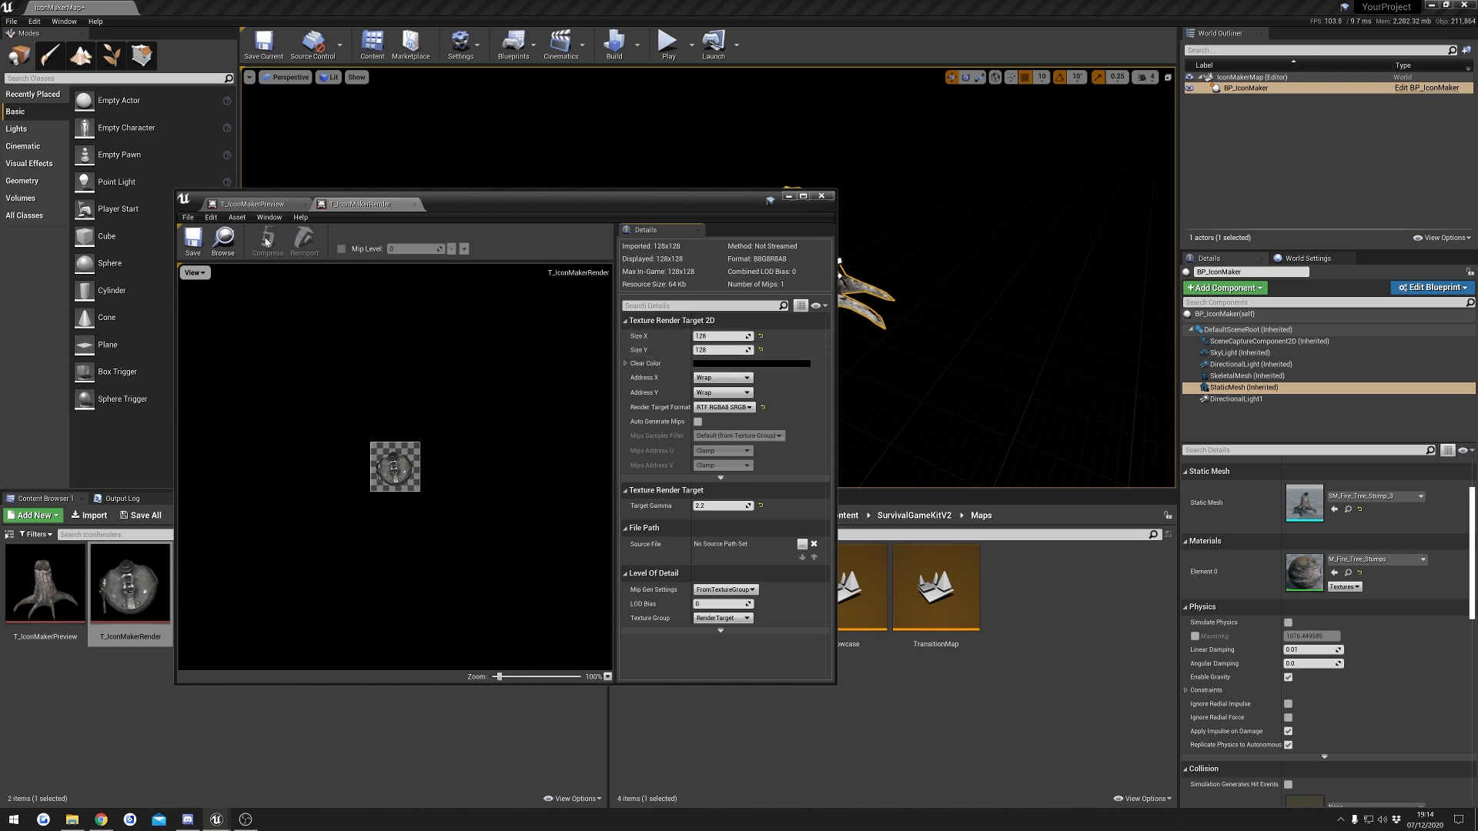
left_click(252, 204)
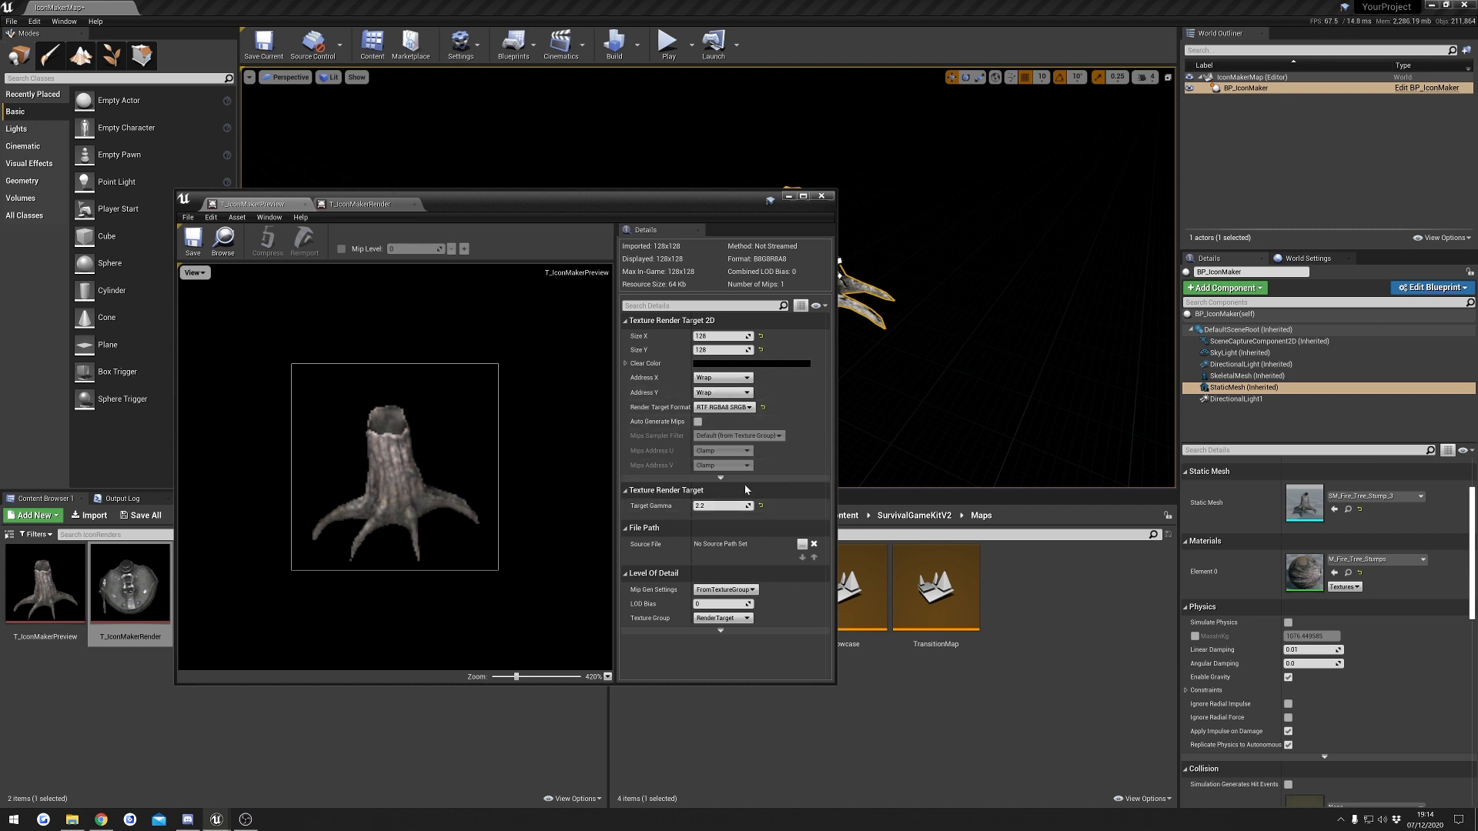
left_click(336, 206)
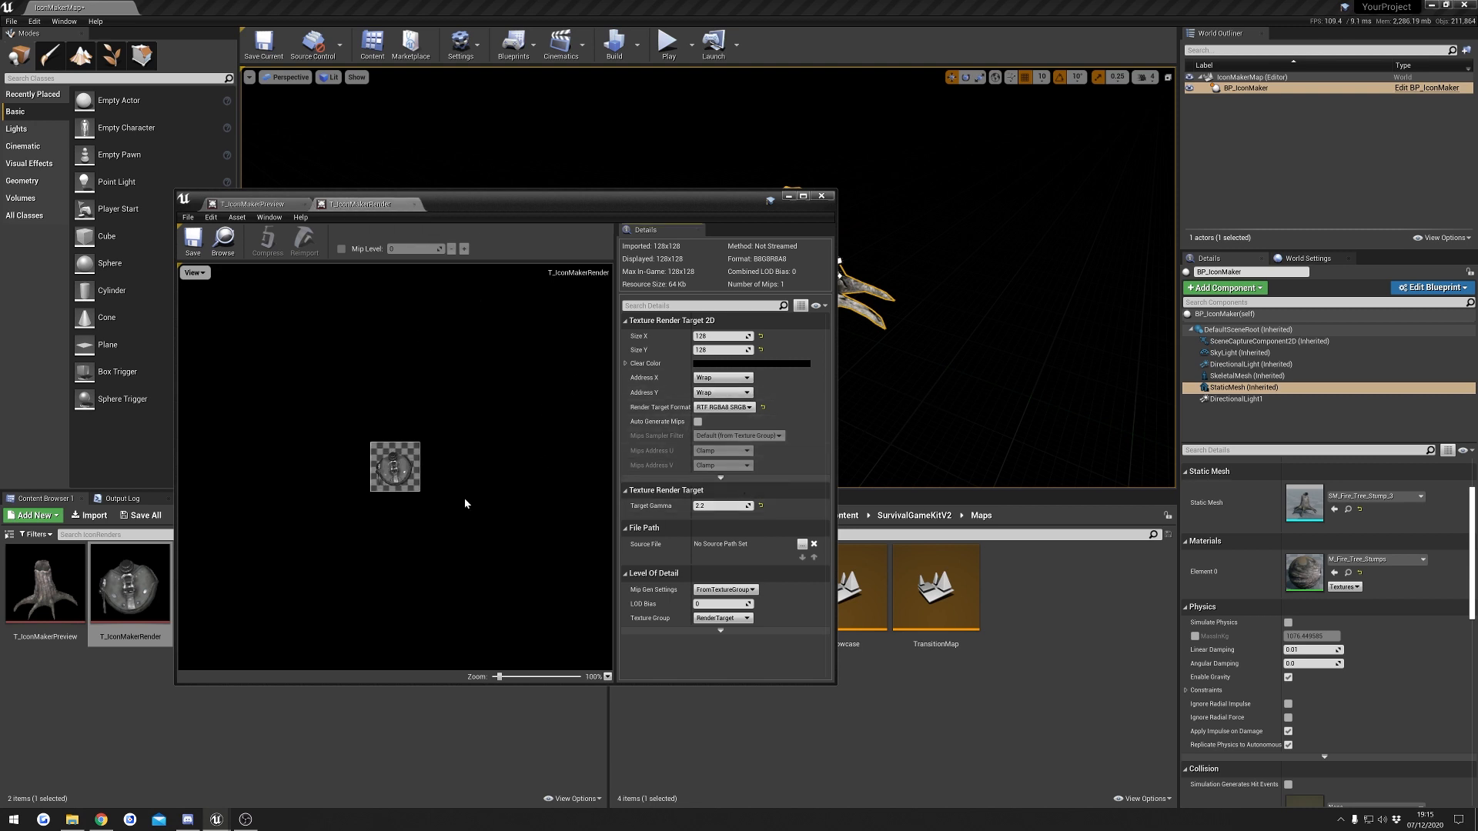
left_click(256, 205)
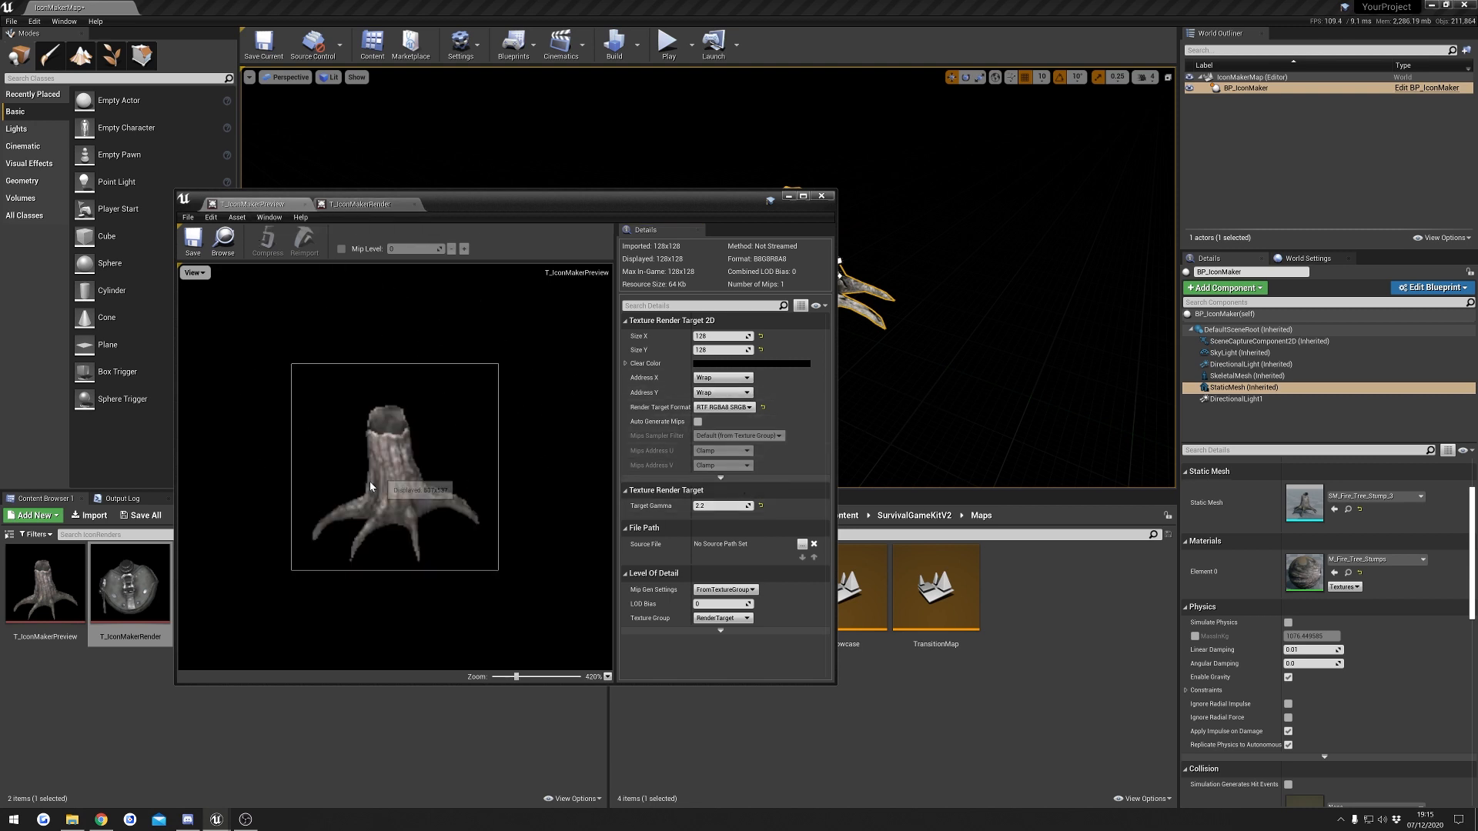
left_click(382, 206)
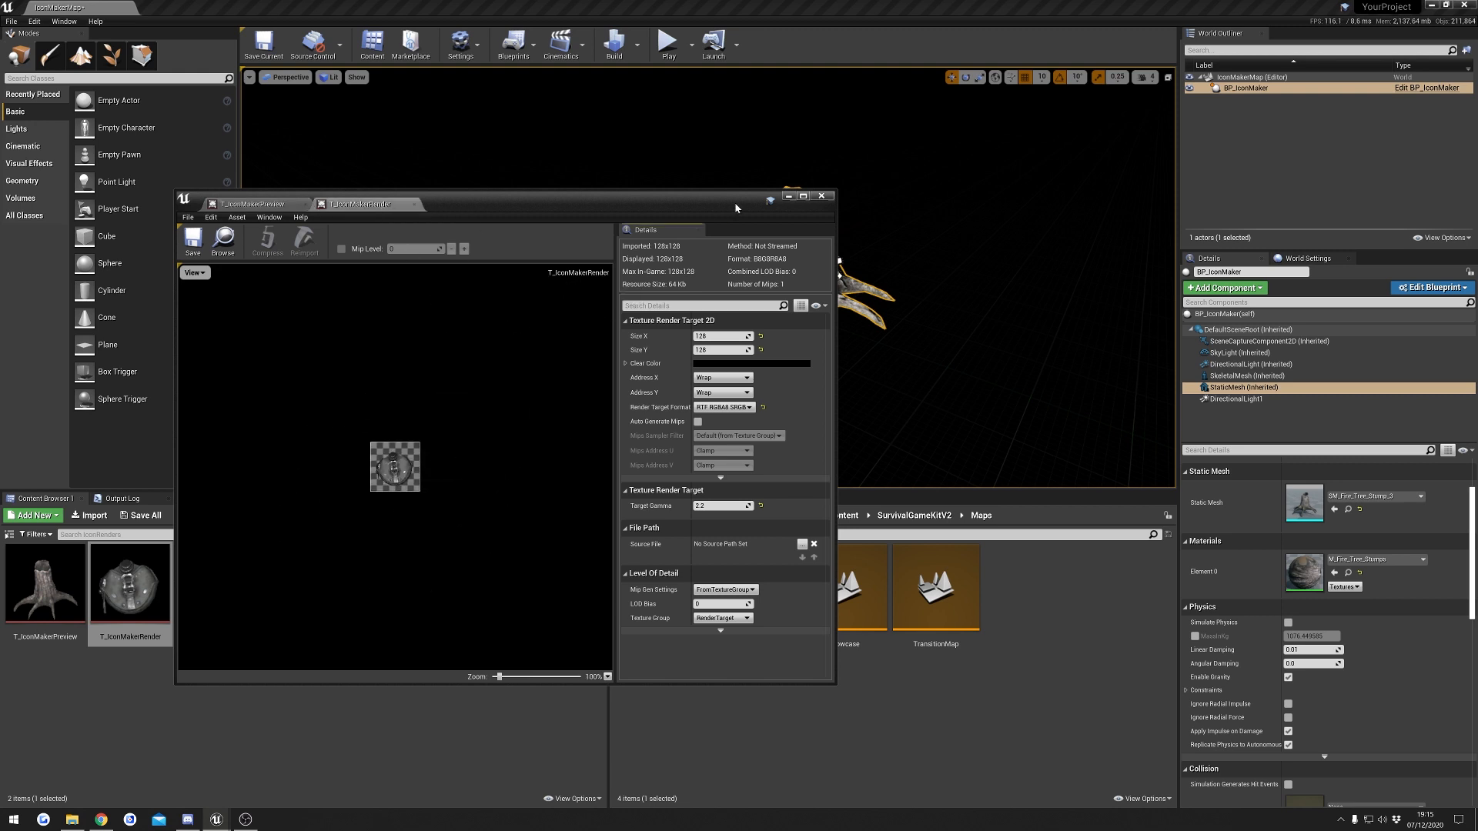
left_click_drag(588, 202, 466, 274)
left_click(131, 276)
Step: Set the icon maker's texture name to T_Stump_InvIcon and bake the stump to the render texture
right_click_drag(900, 361, 866, 354)
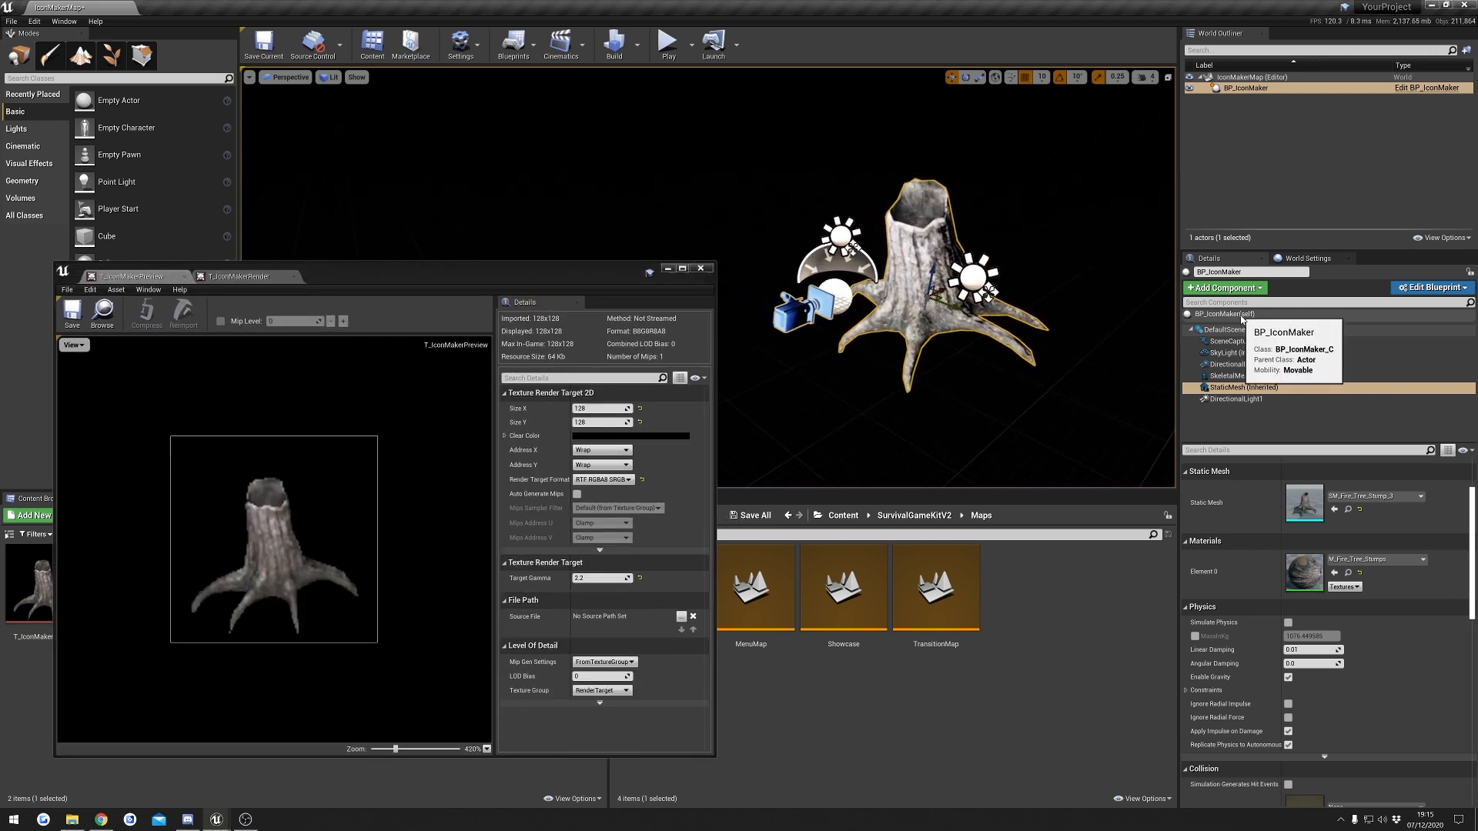
left_click(1234, 316)
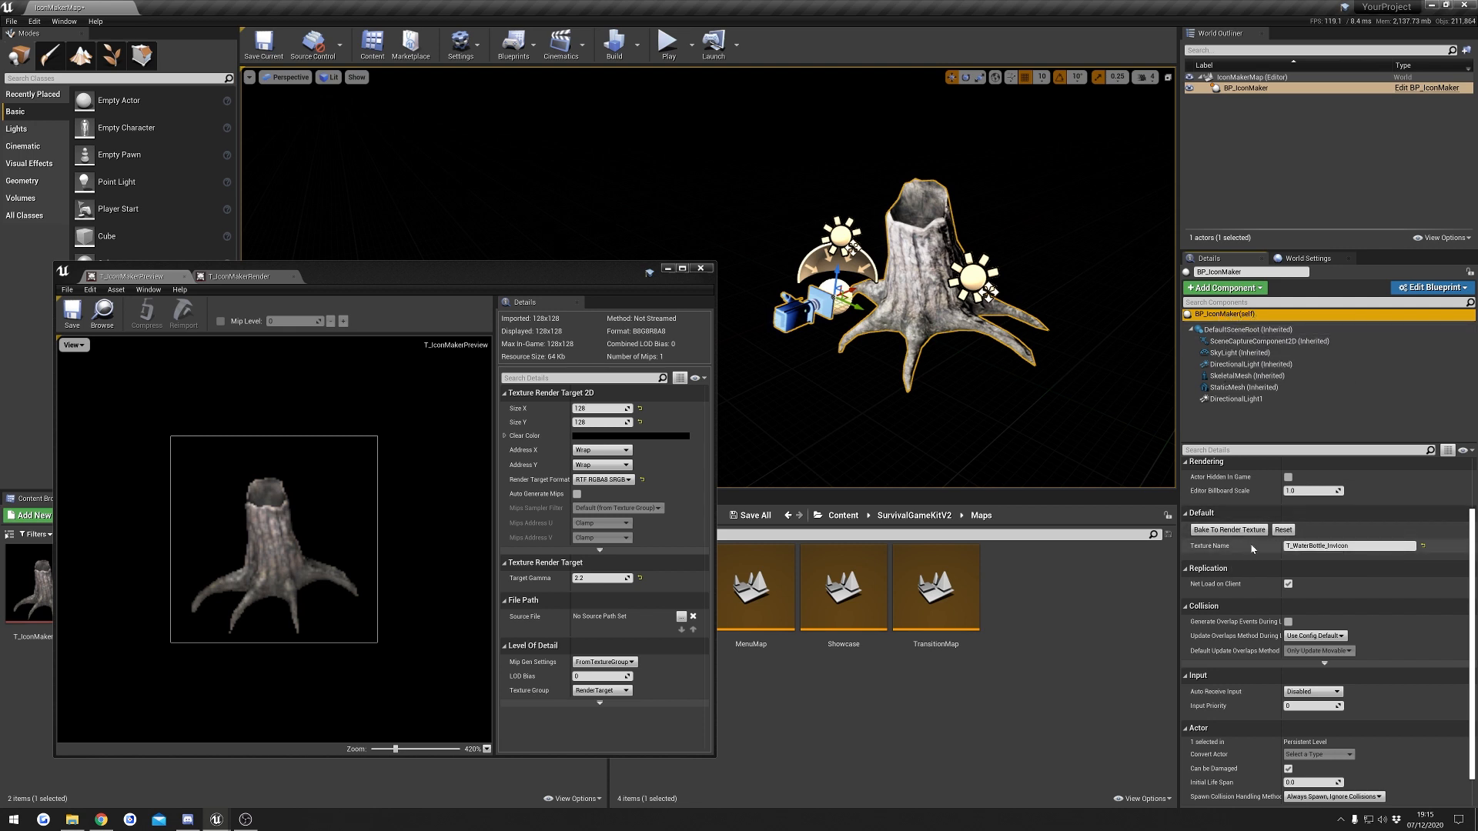
left_click(1370, 547)
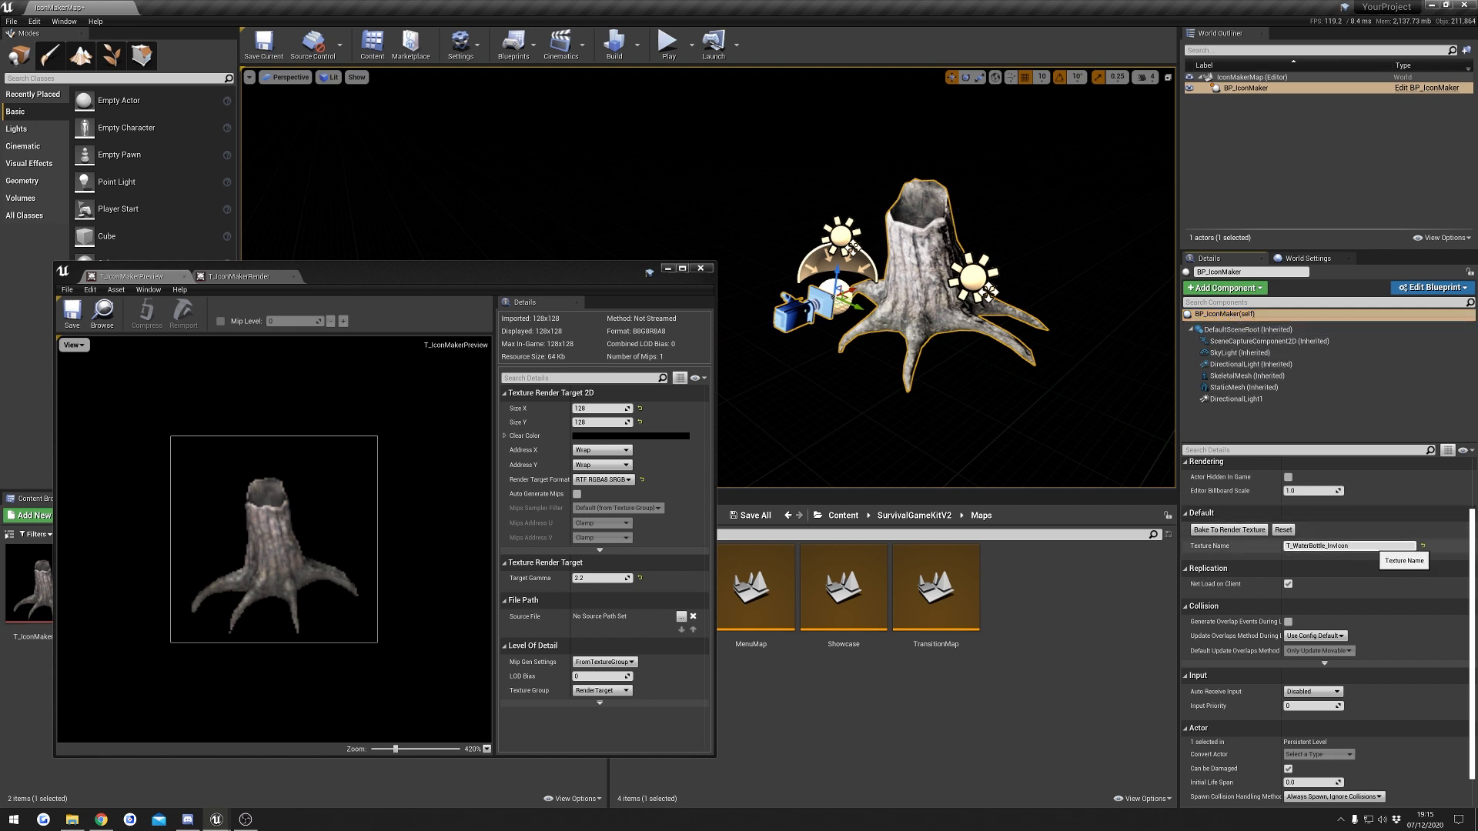
left_click_drag(1371, 546, 1299, 546)
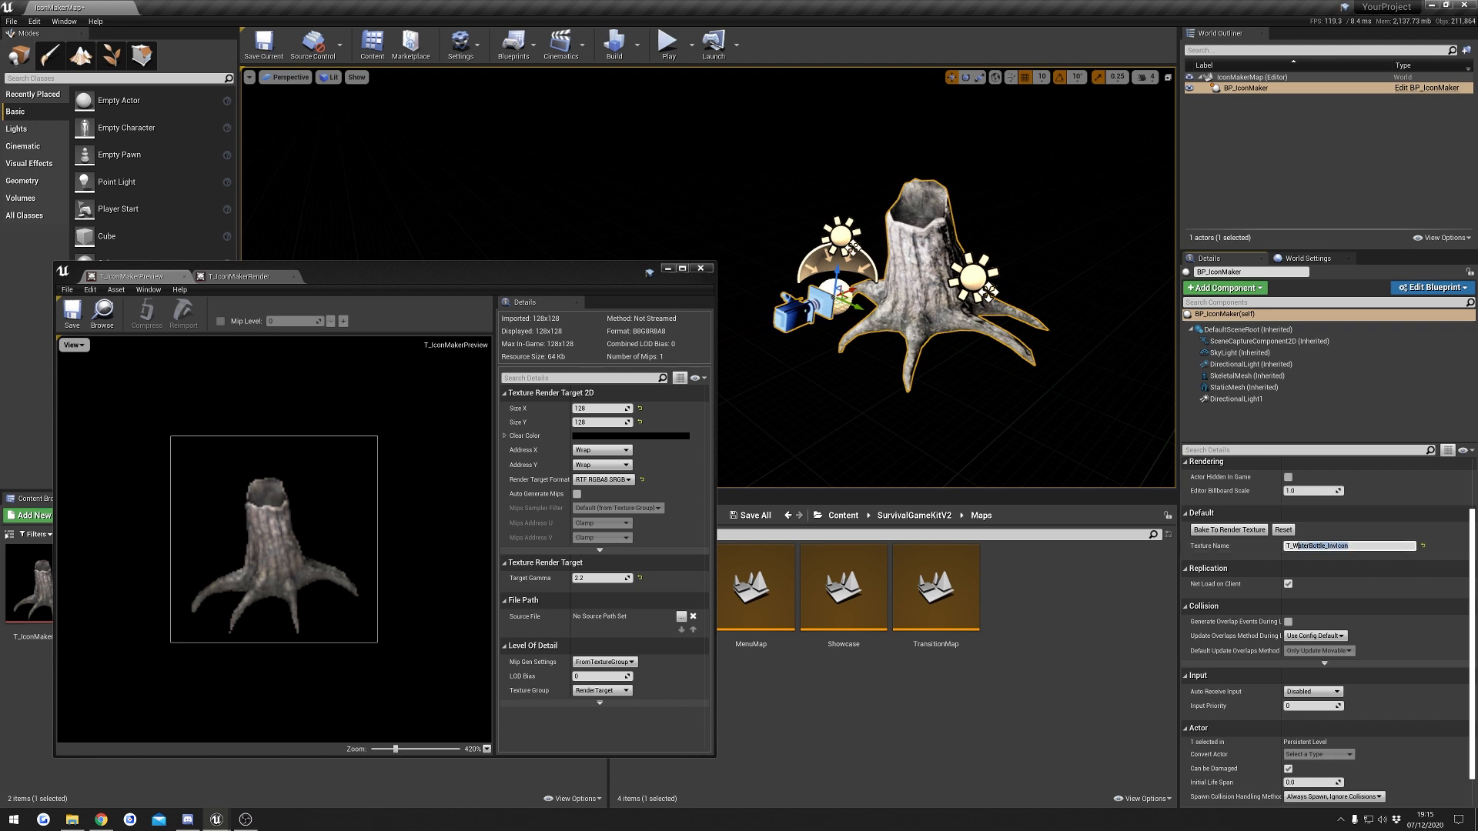
type("Su")
left_click(1229, 530)
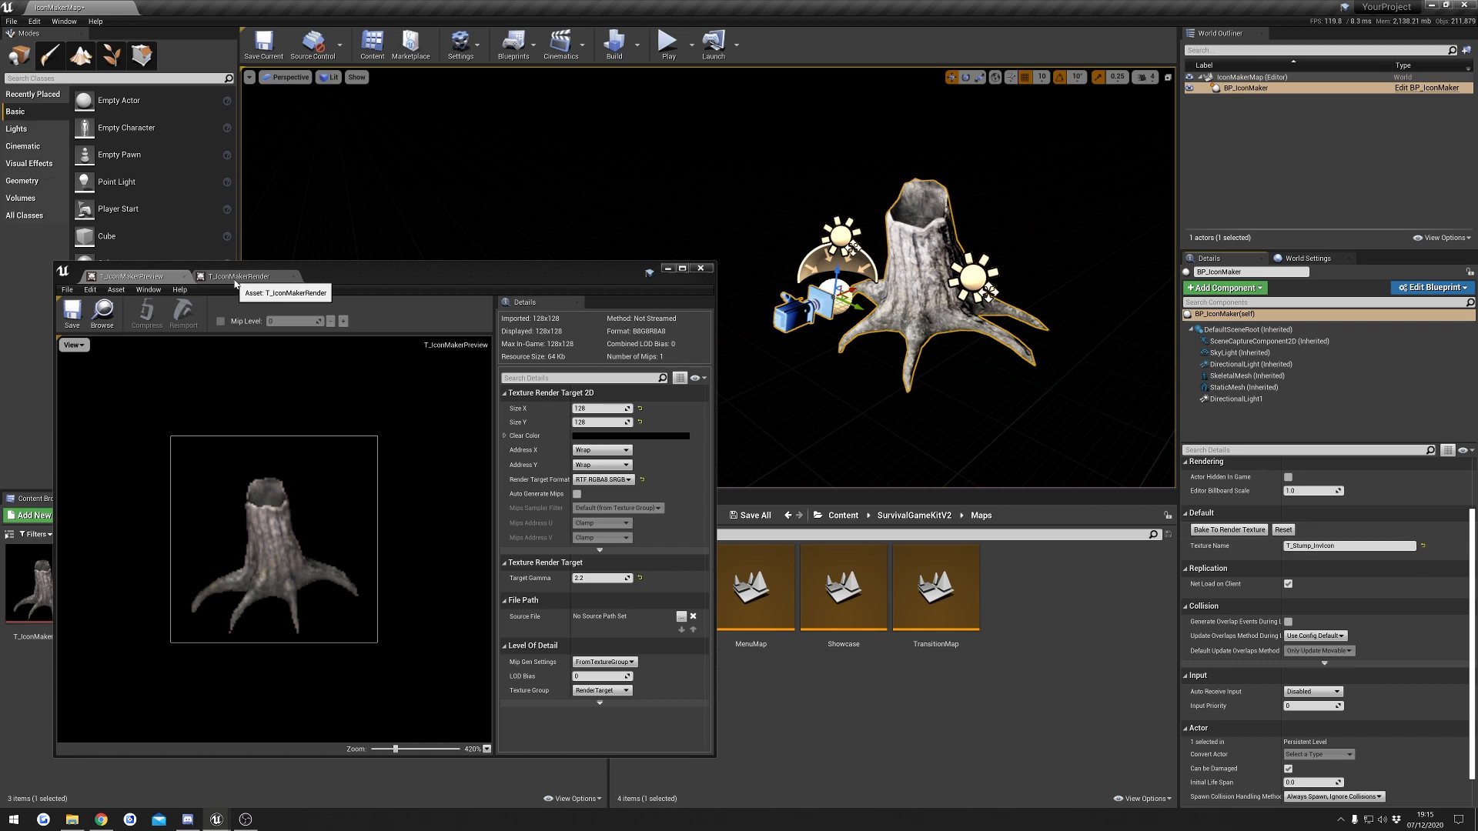
Step: Check the baked stump image in the T_IconMakerRender target and in the T_Stump_InvIcon texture
left_click(241, 277)
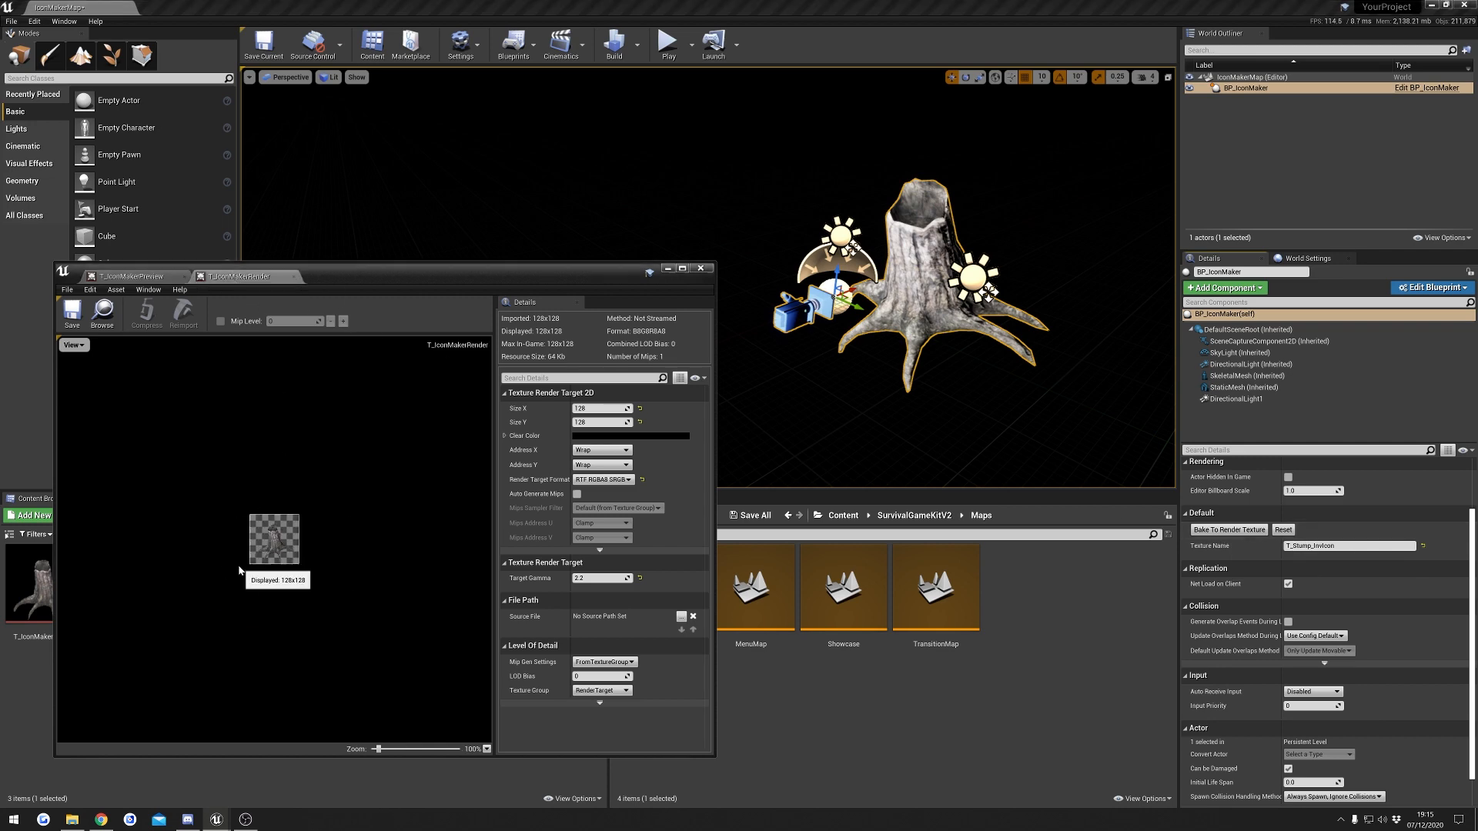
left_click(668, 268)
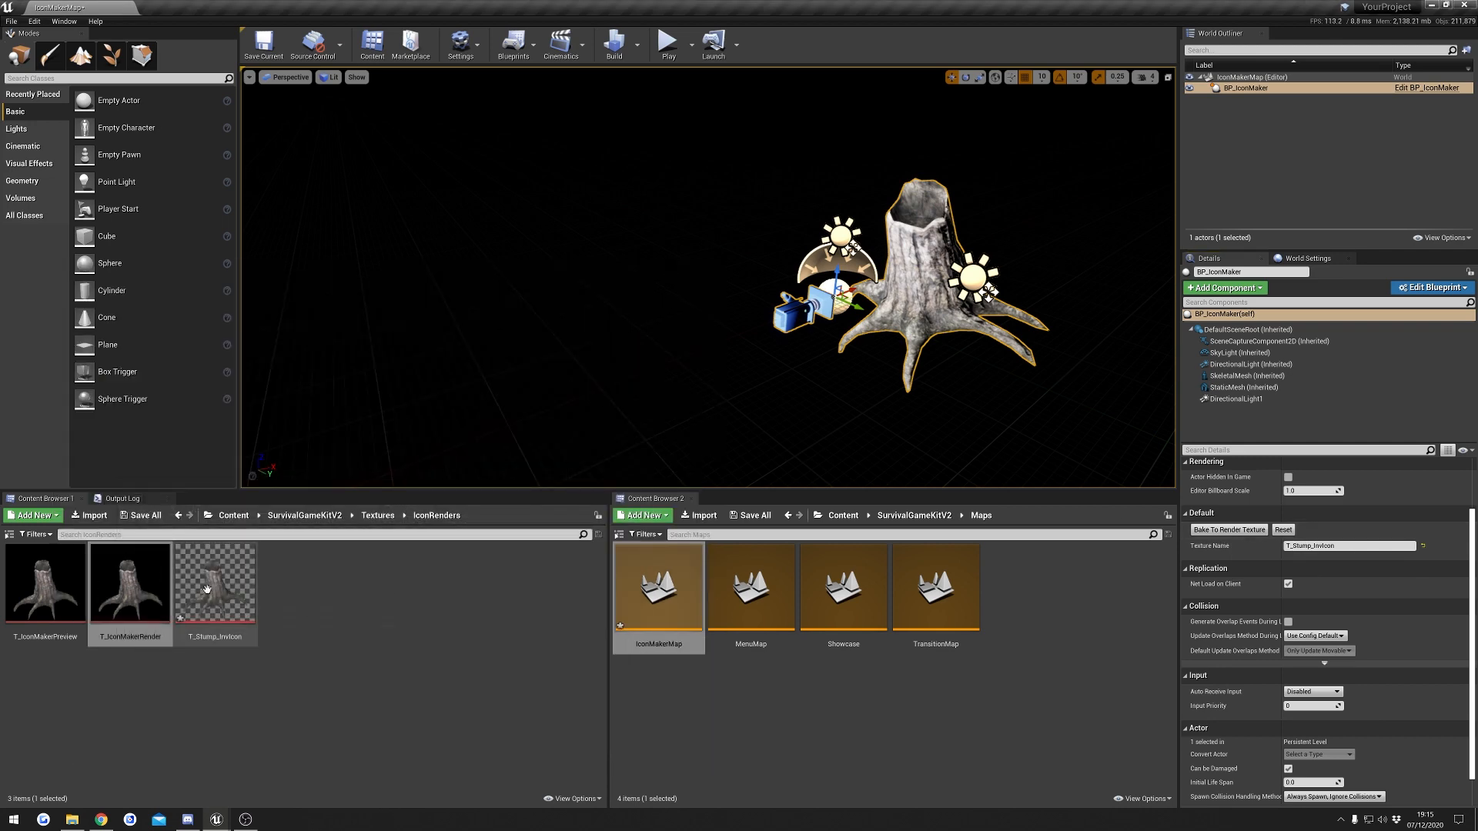
mouse_move(190, 594)
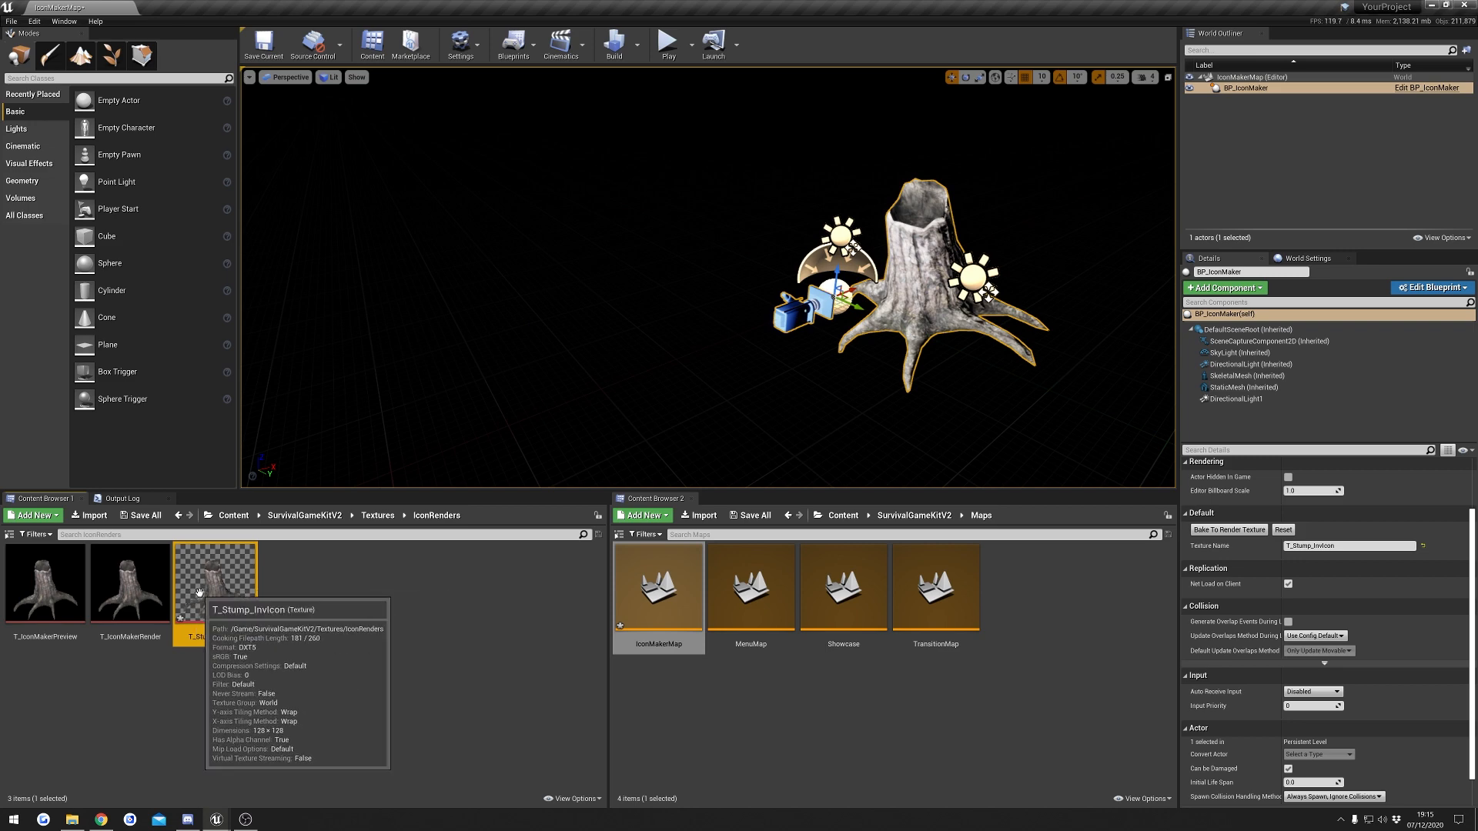
double_click(199, 593)
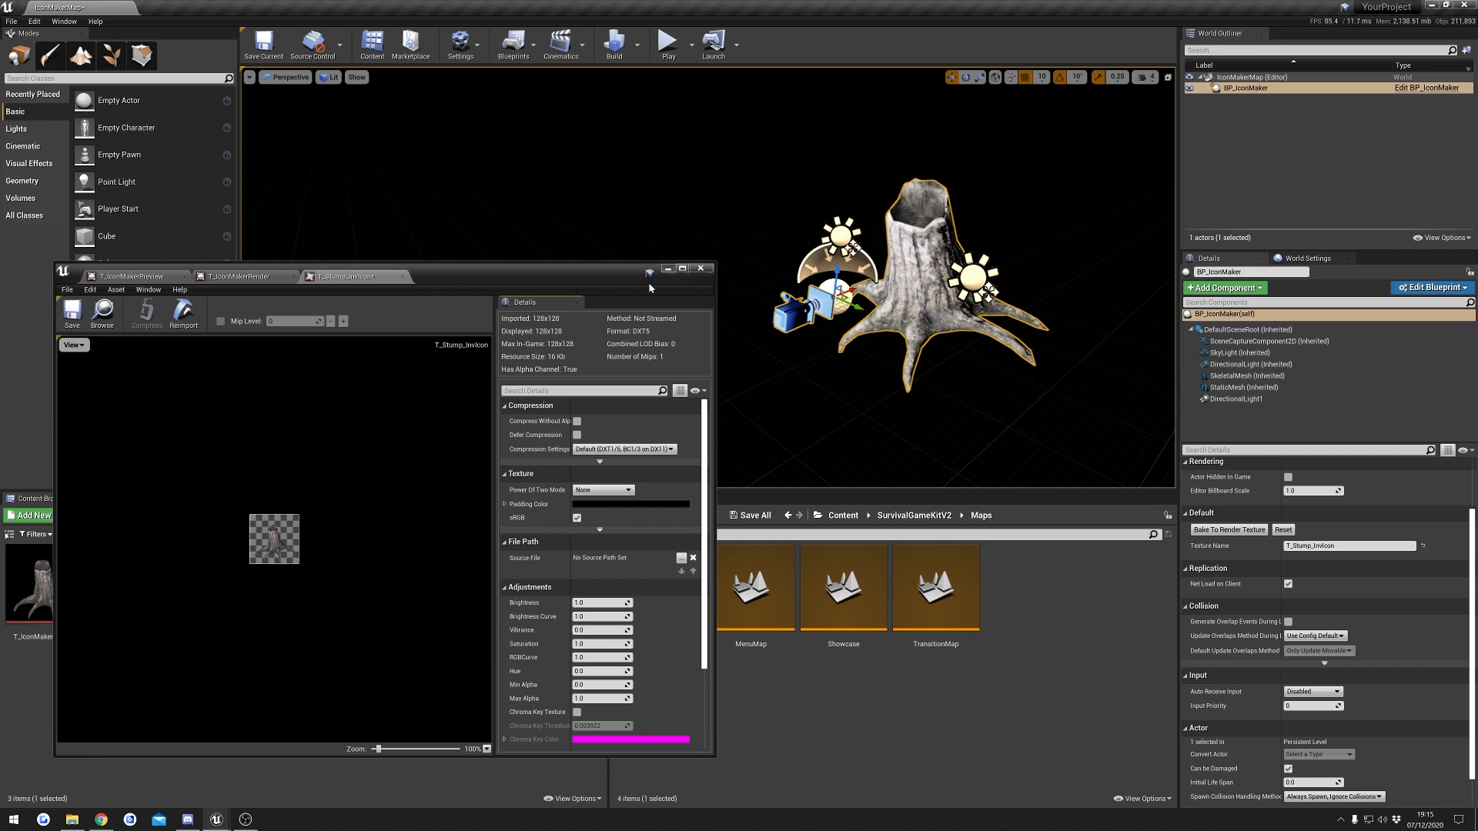
left_click(668, 268)
Step: Start exporting the T_Stump_InvIcon texture to a Targa file, and cancel without saving
right_click(218, 587)
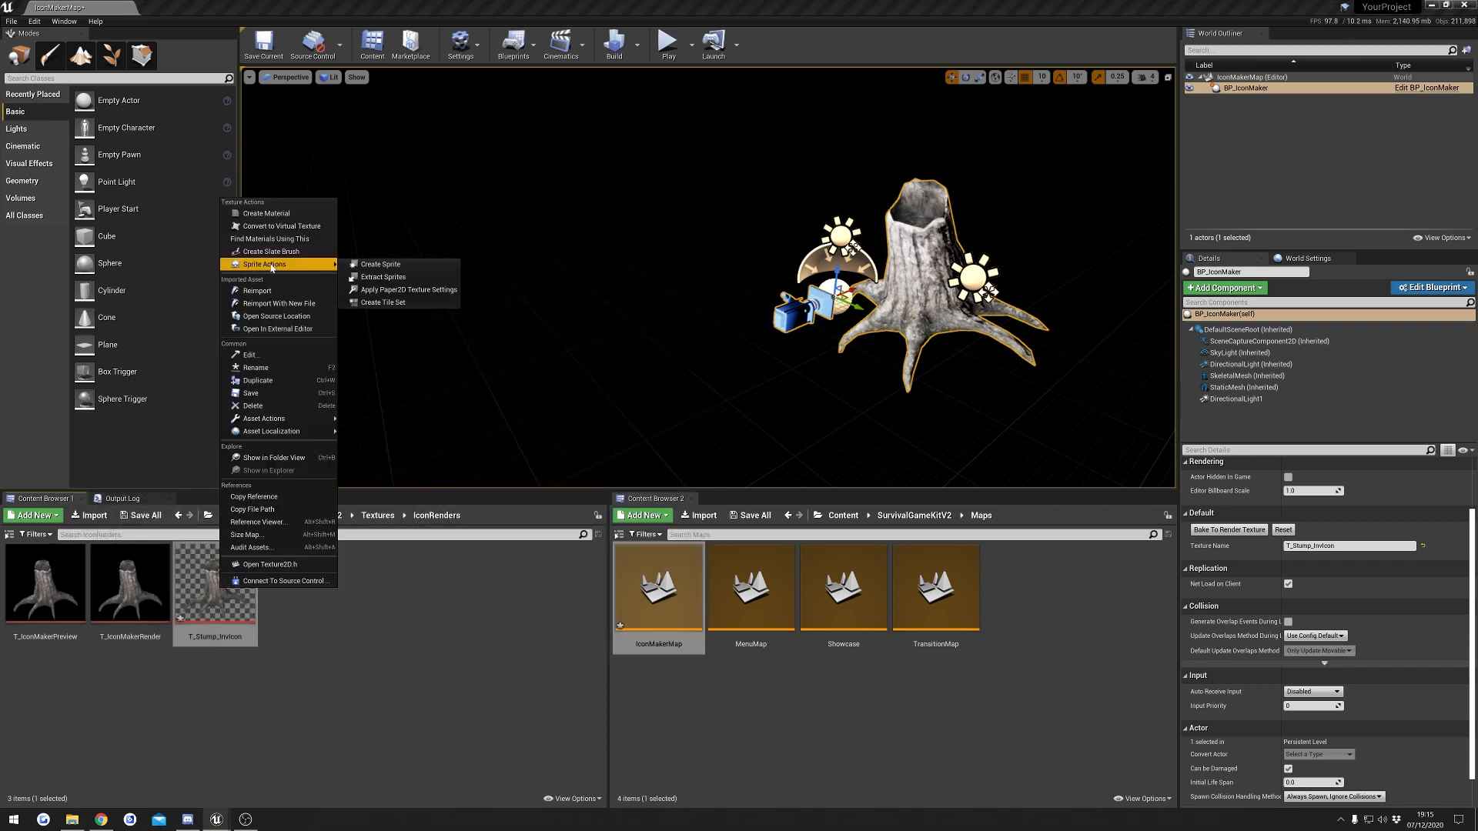
mouse_move(286, 424)
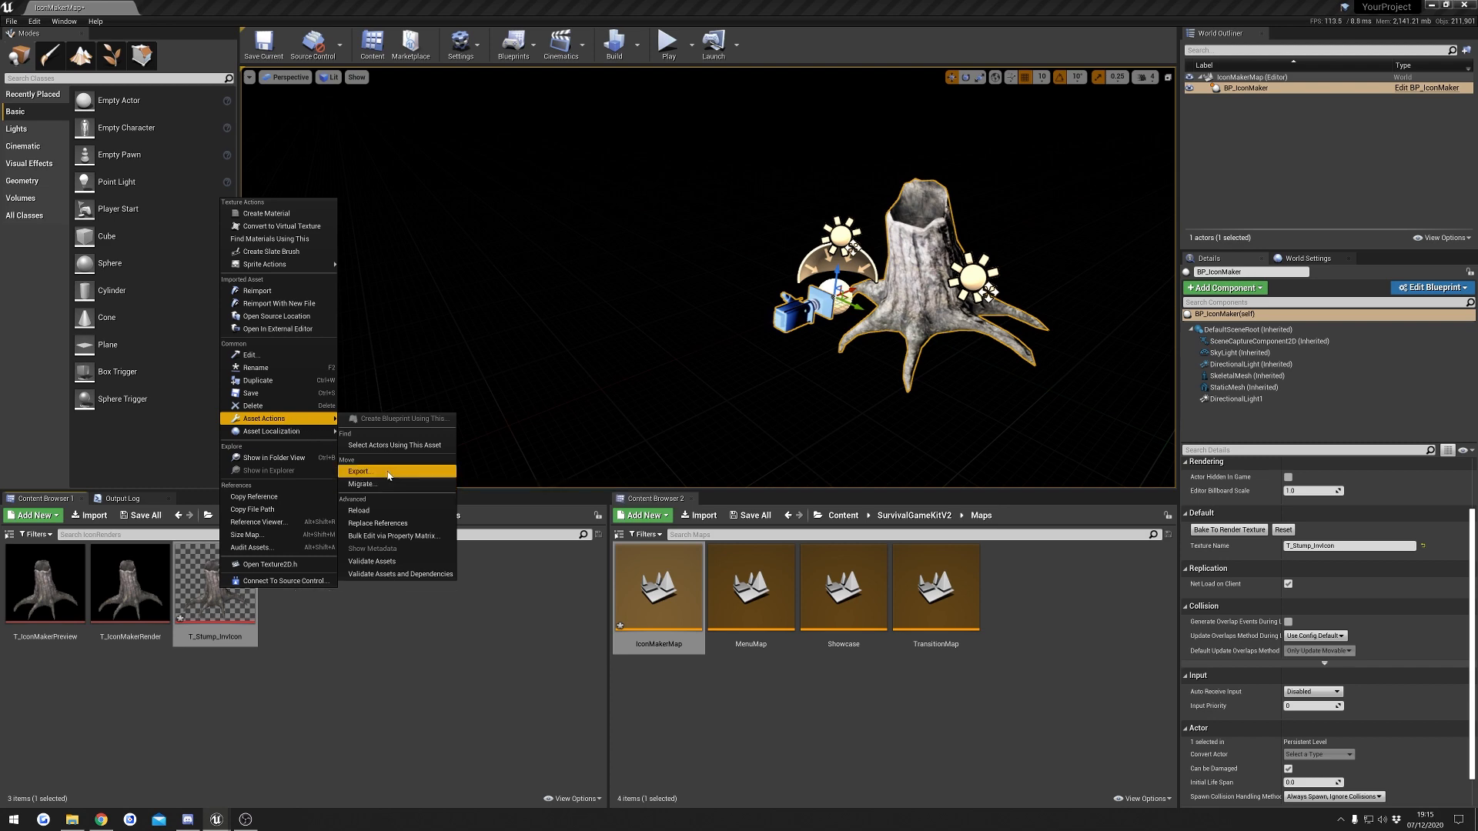
left_click(359, 471)
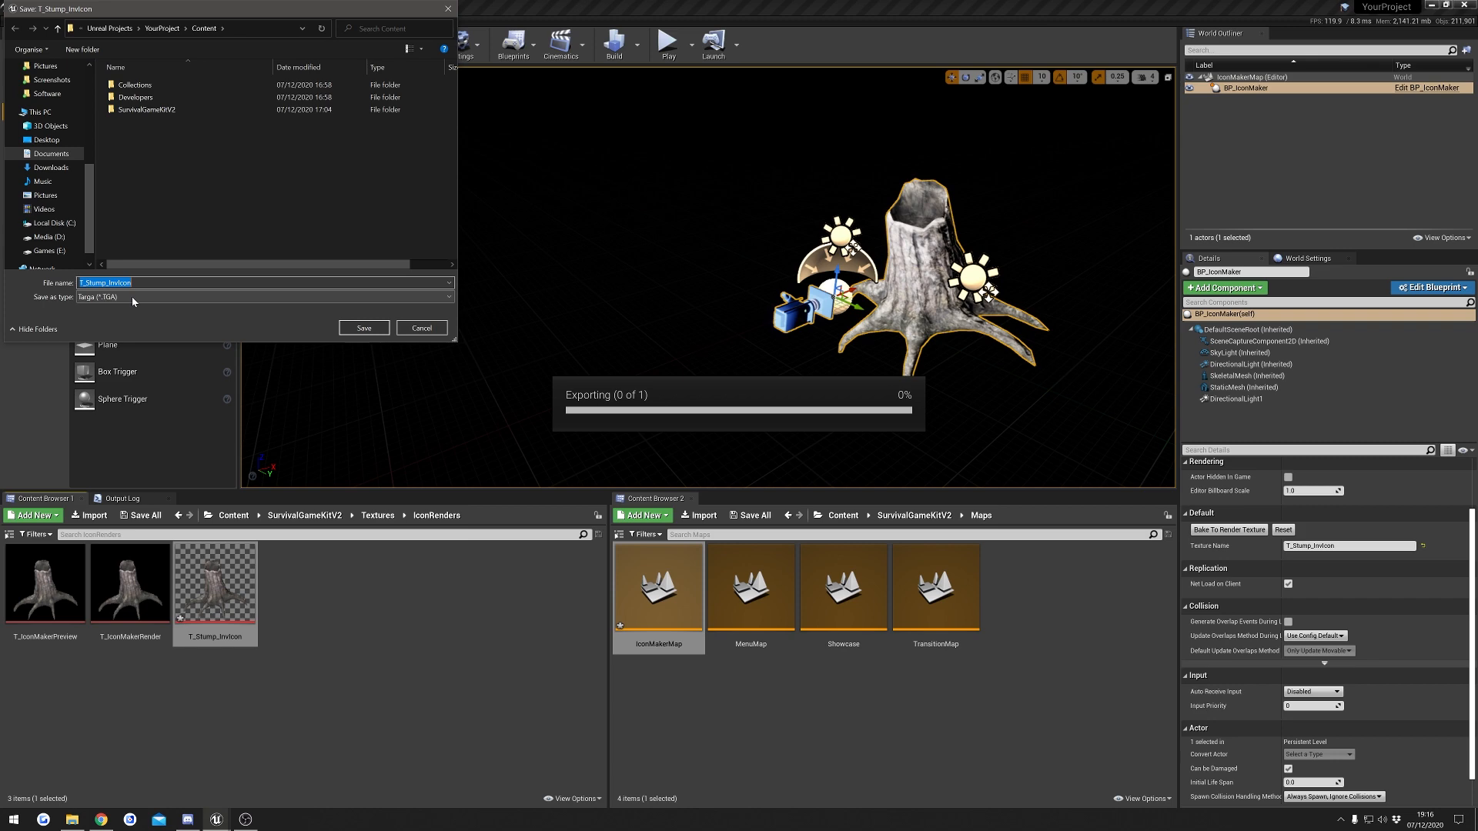
left_click(422, 328)
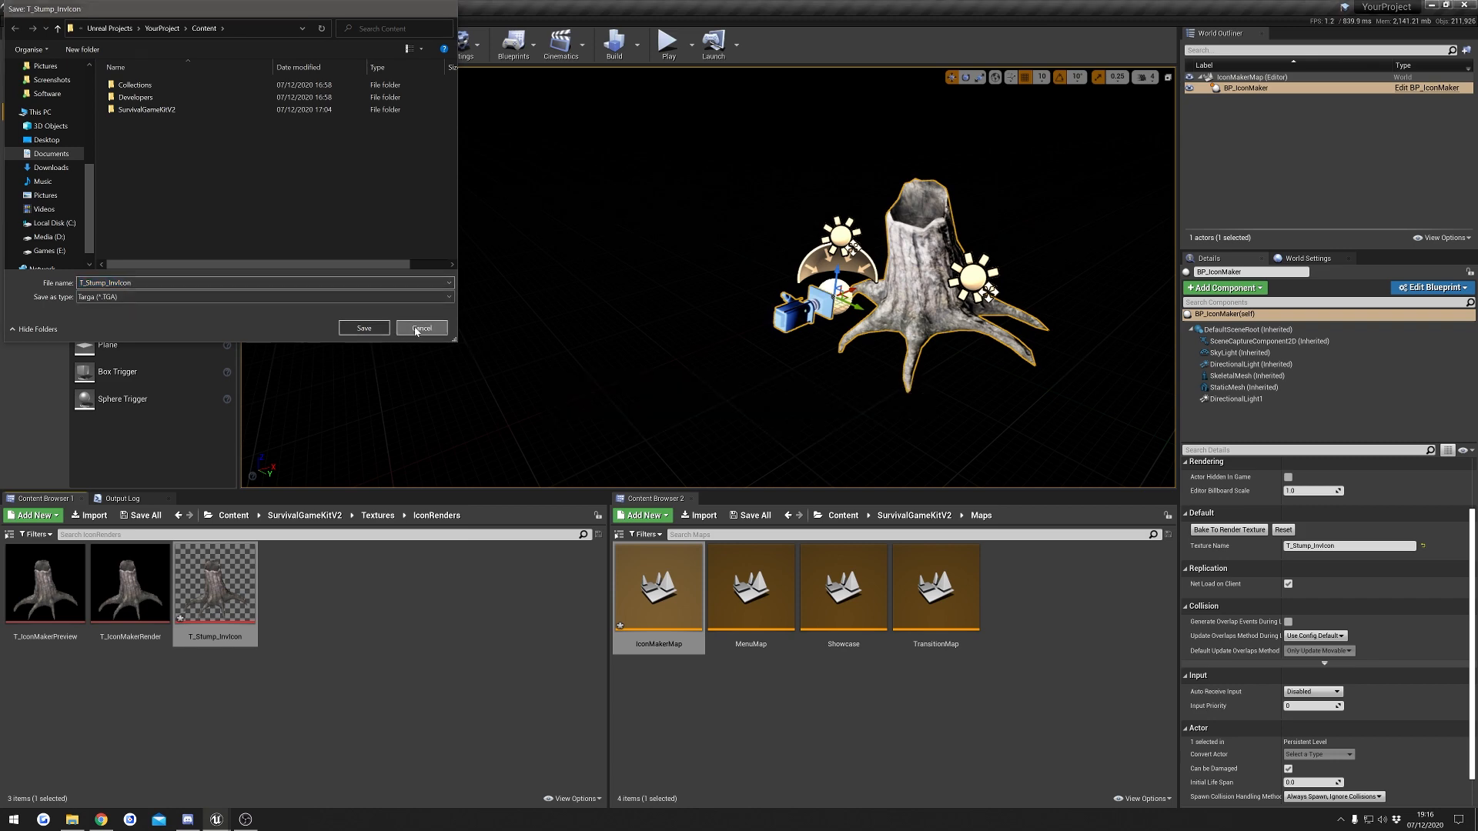
Step: Try rotating the added DirectionalLight1 component, and remove it from the BP_IconMaker actor
key("f")
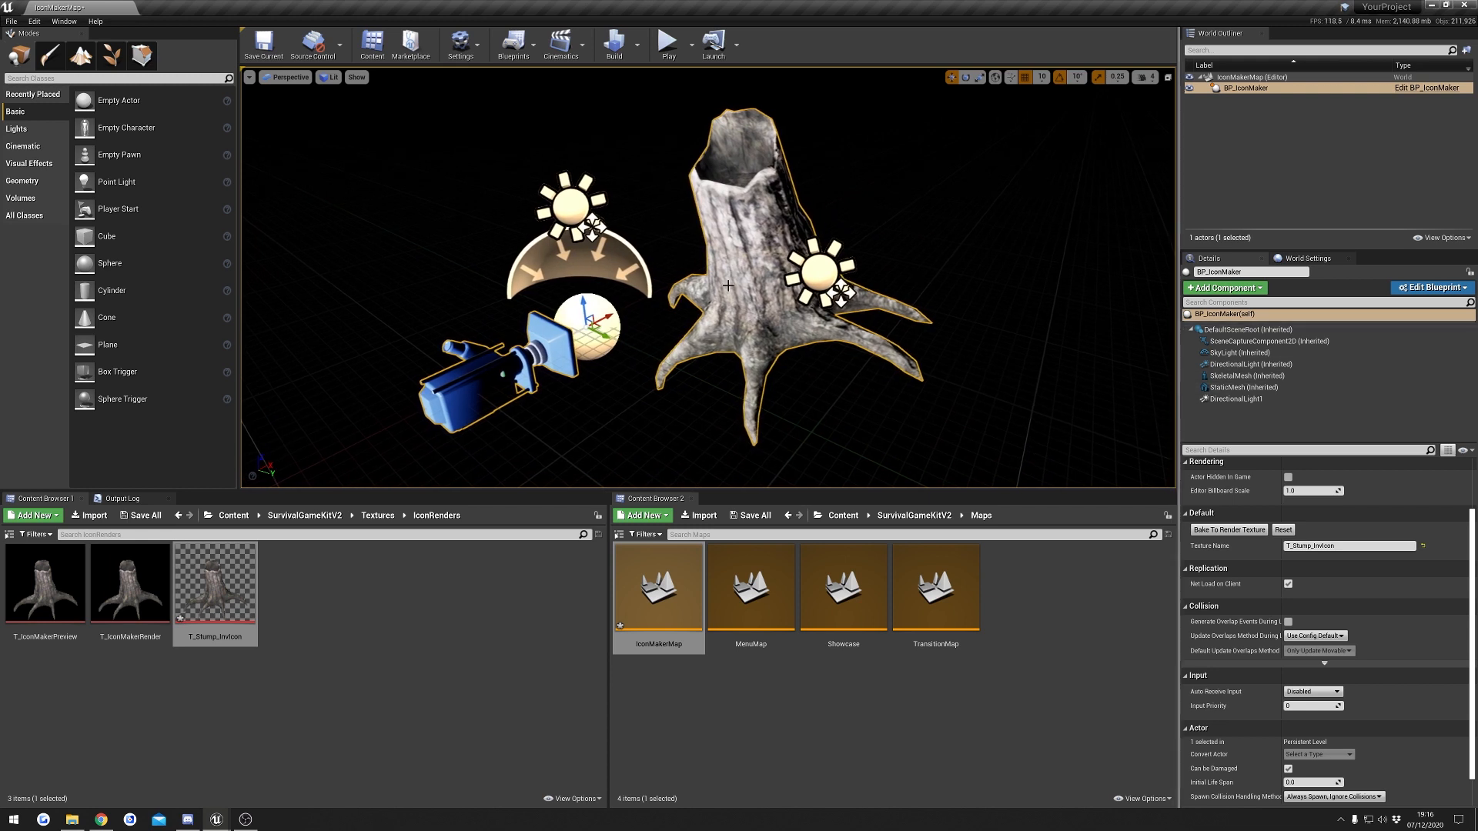
mouse_move(914, 319)
right_mouse_down()
mouse_move(949, 306)
mouse_move(898, 308)
right_mouse_up()
left_click(1264, 399)
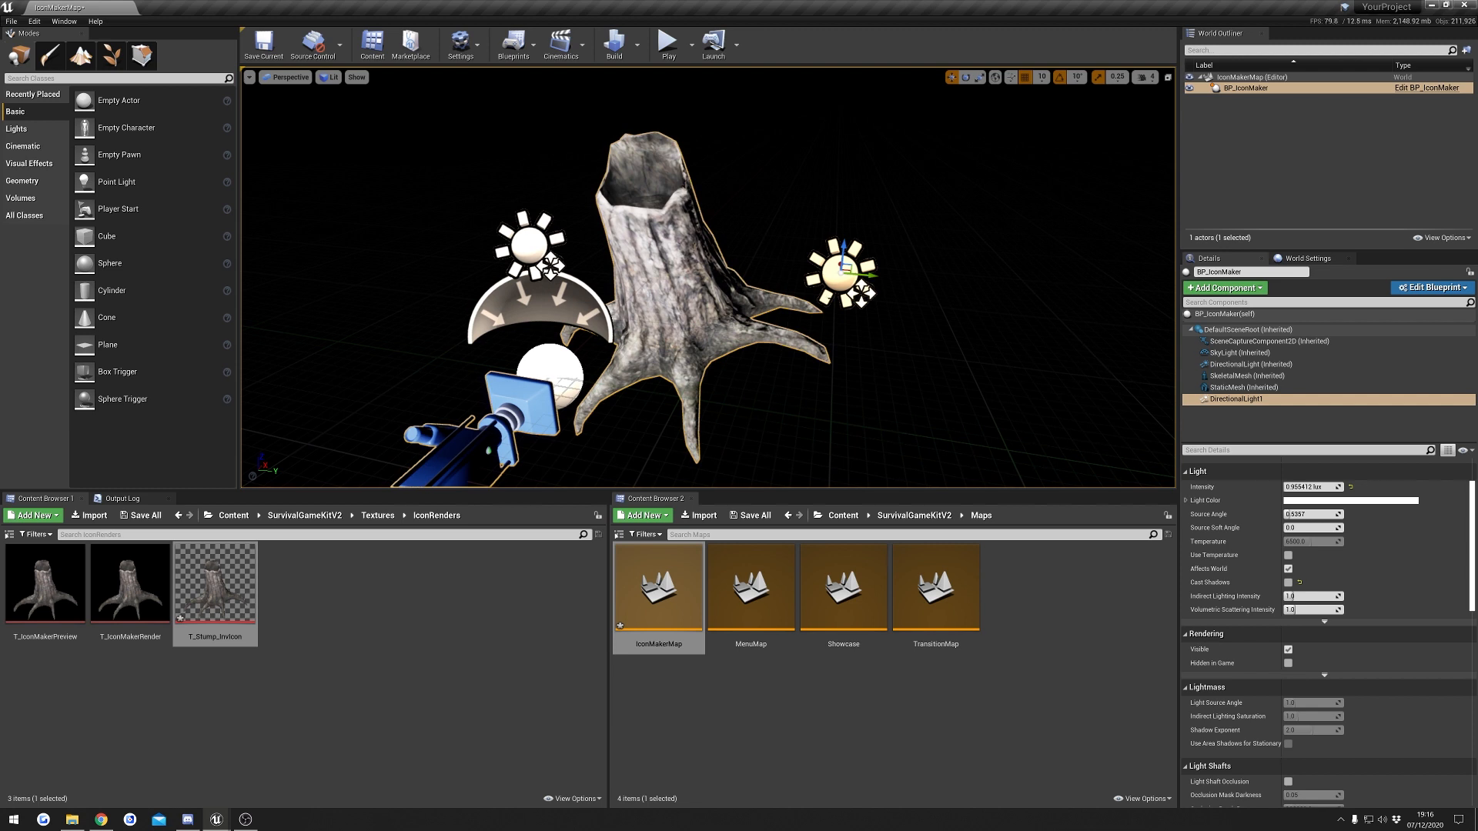
key("e")
mouse_move(824, 285)
left_mouse_down()
mouse_move(893, 289)
mouse_move(797, 289)
left_mouse_up()
left_click(666, 206)
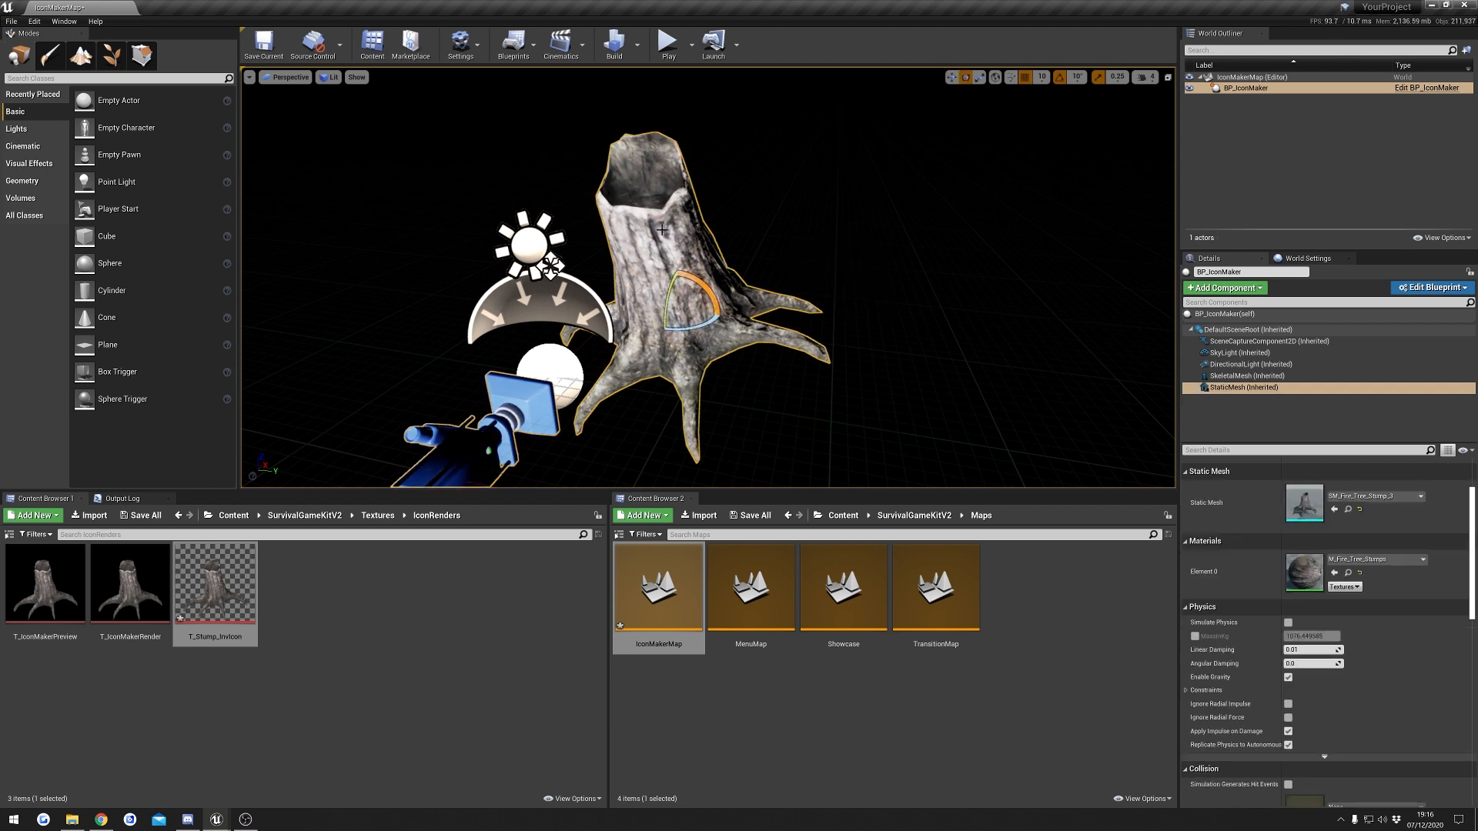
Step: Try adjusting the intensity of the inherited DirectionalLight, and reselect the stump's static mesh
left_click(1278, 365)
left_click_drag(1309, 488, 1305, 489)
left_click(749, 315)
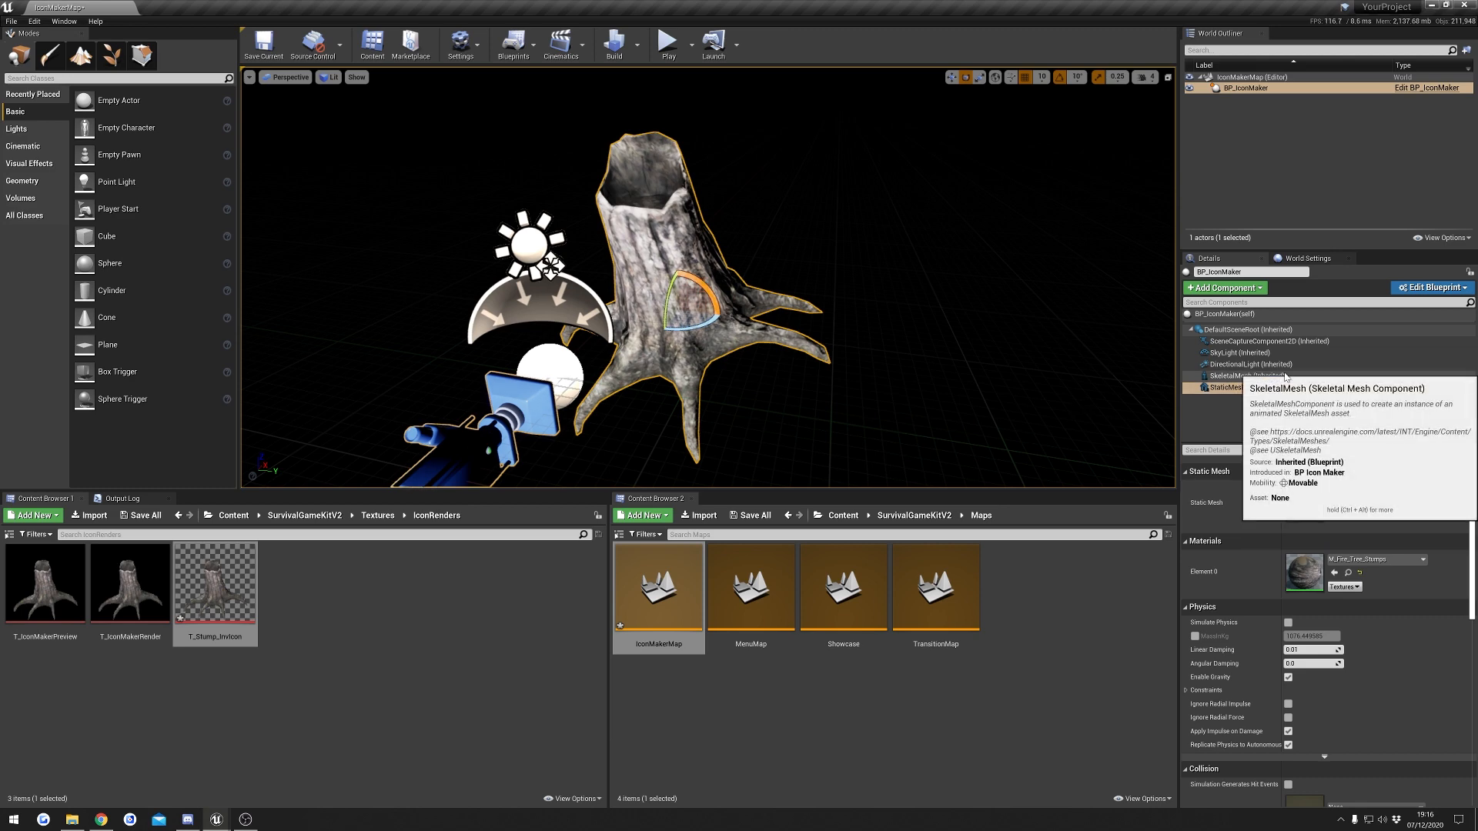
Step: Review the settings of the inherited SkeletalMesh, StaticMesh and SkyLight components of BP_IconMaker
left_click(1247, 377)
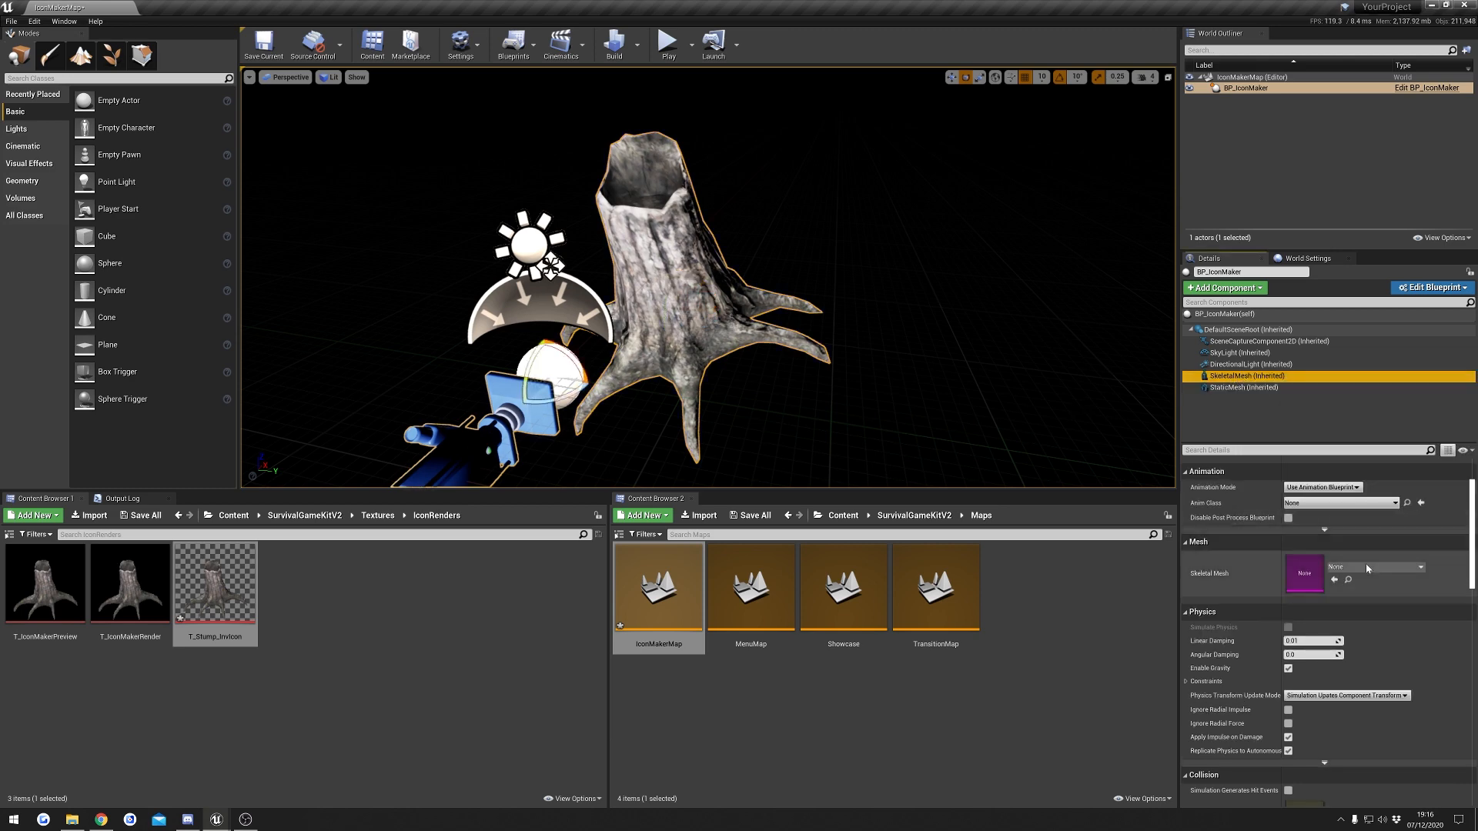
left_click(1252, 388)
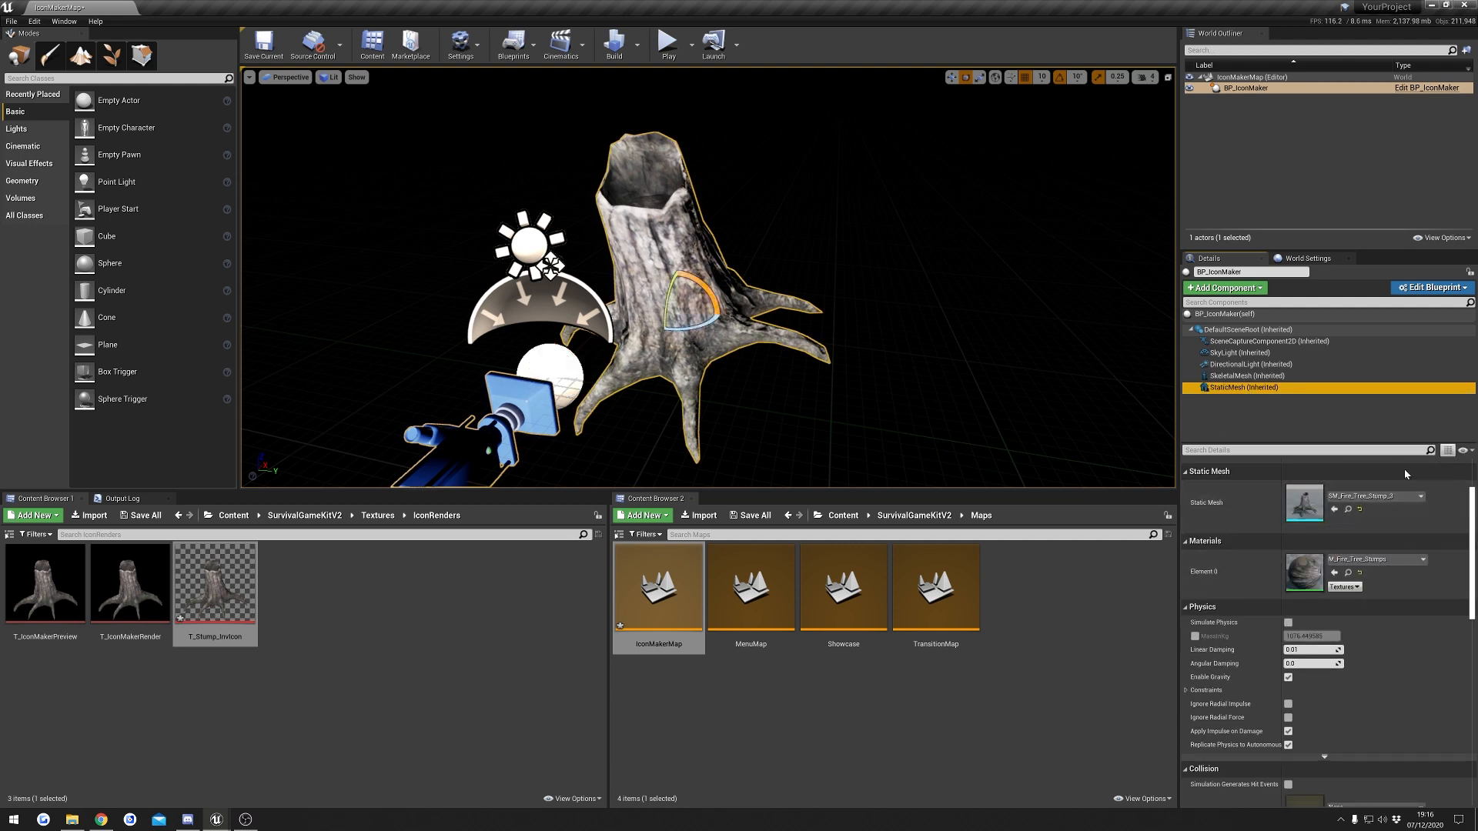
left_click(1239, 353)
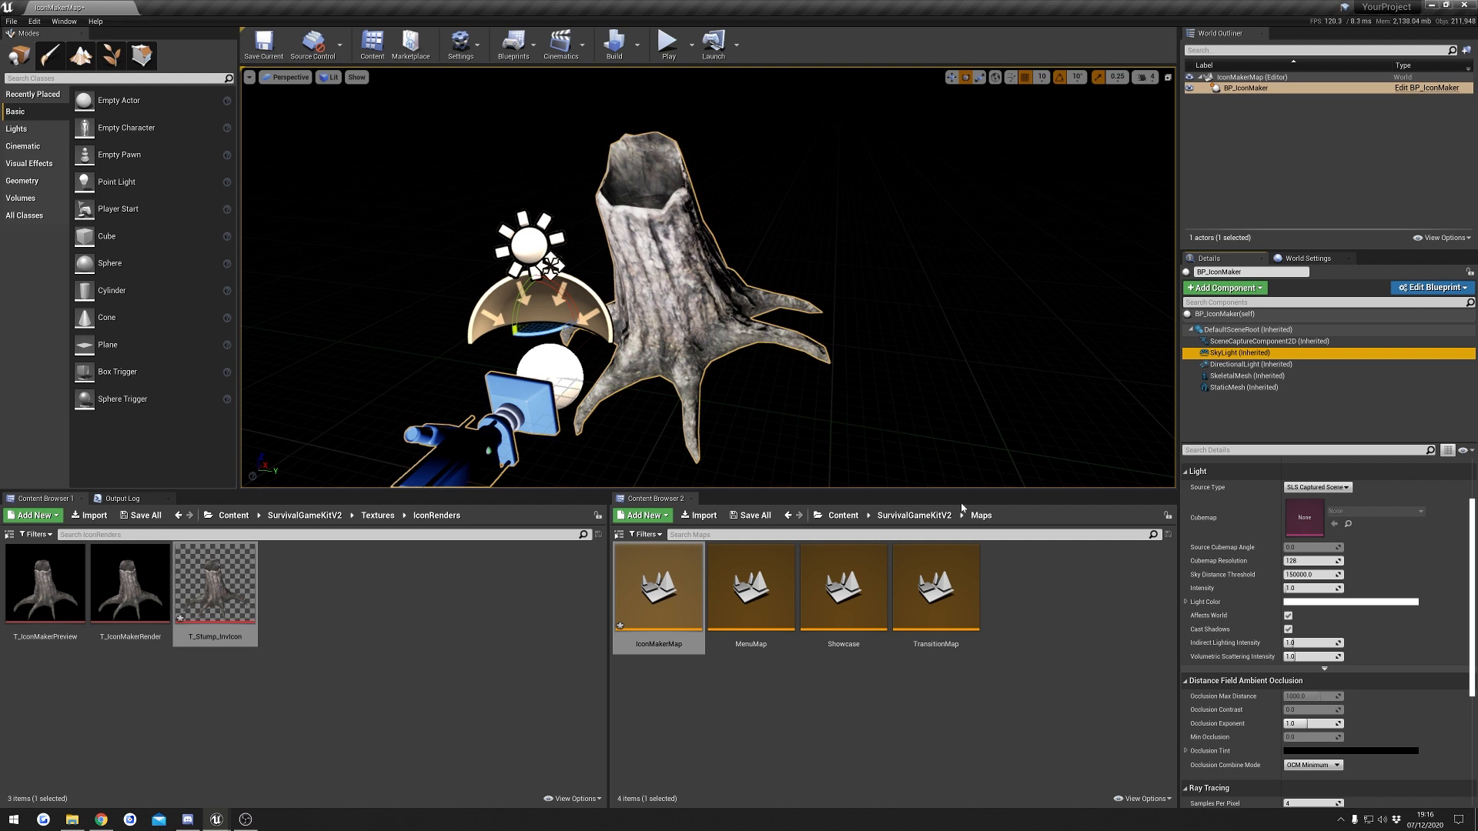
Step: Reopen the T_IconMakerPreview render target to check how the stump is lit in the icon
right_click_drag(1101, 429, 1163, 423)
right_click_drag(651, 244, 652, 244)
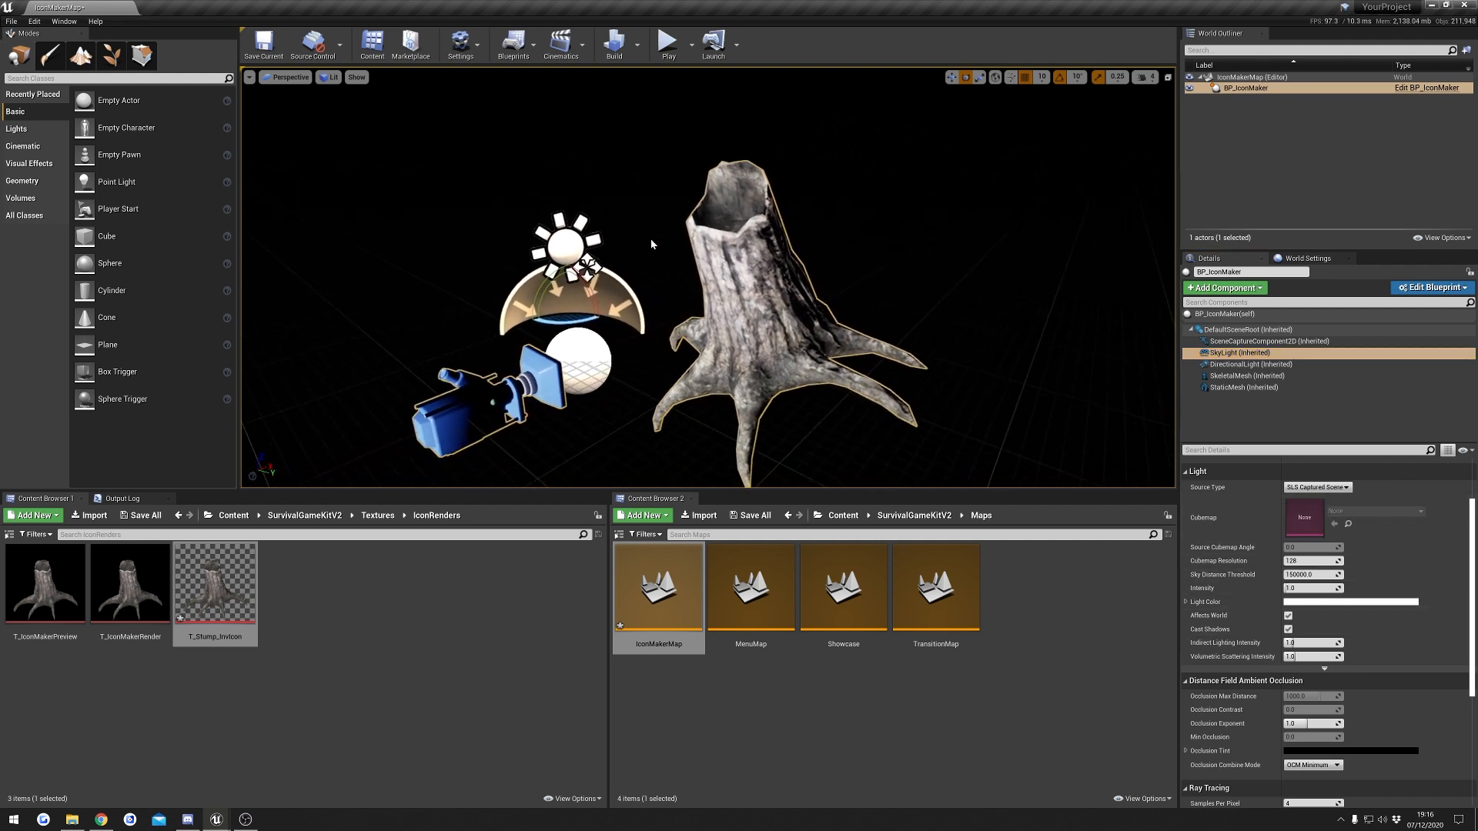
double_click(45, 583)
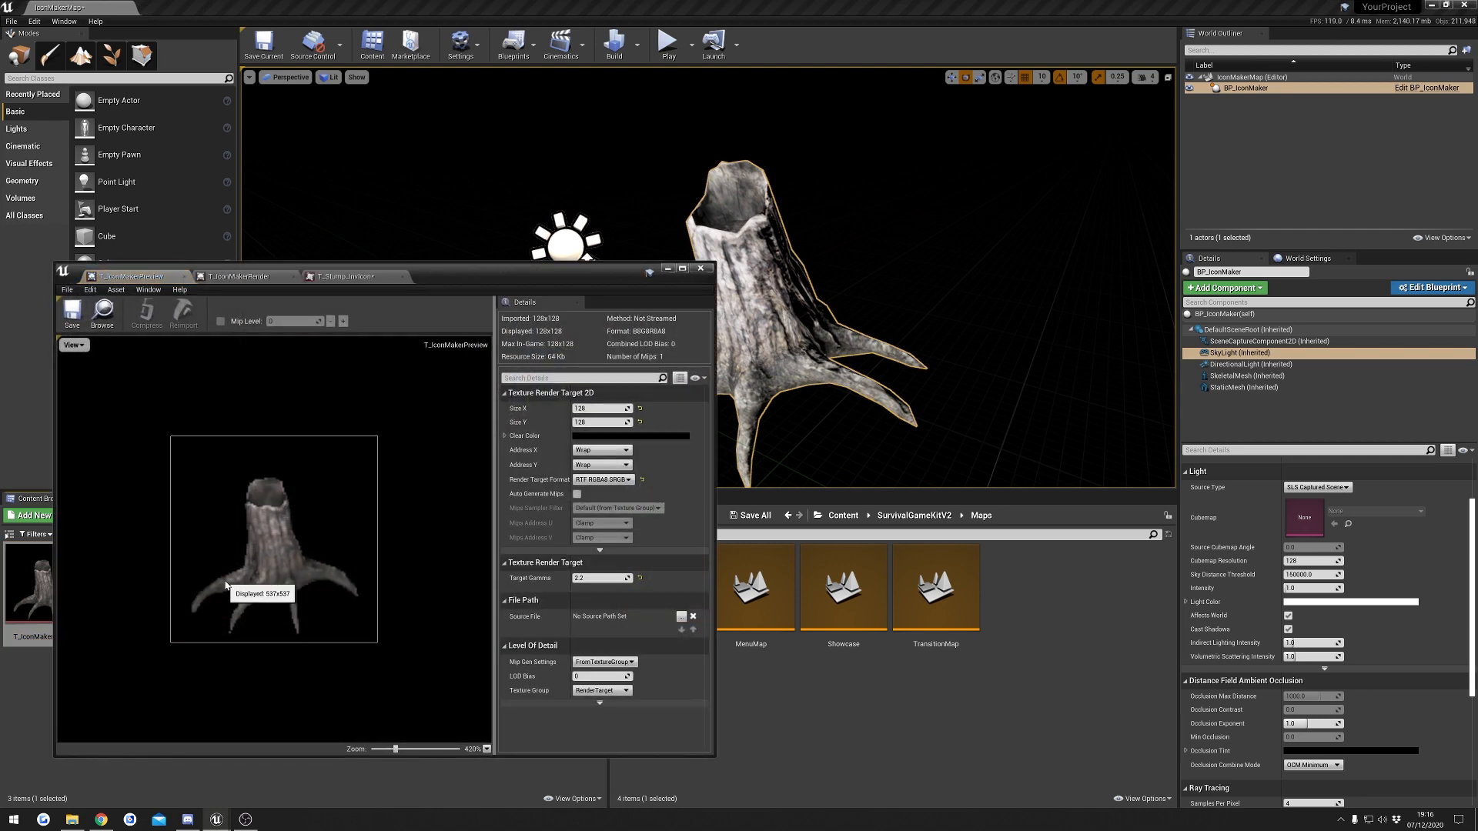